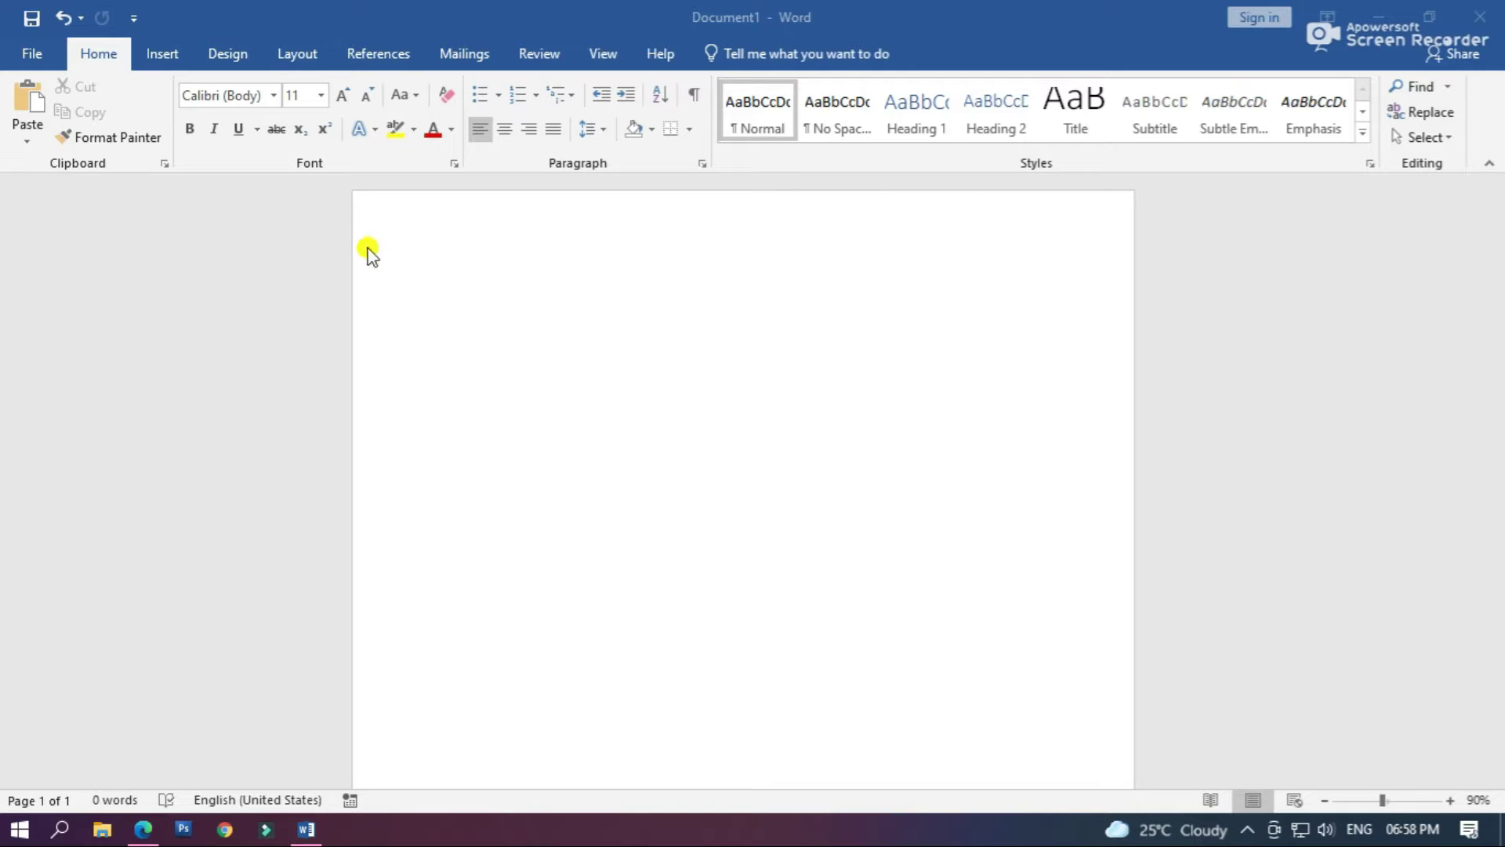
# - Generate sample paragraphs in the blank document with the =rand() function
pyautogui.click(452, 323)
pyautogui.write('=')
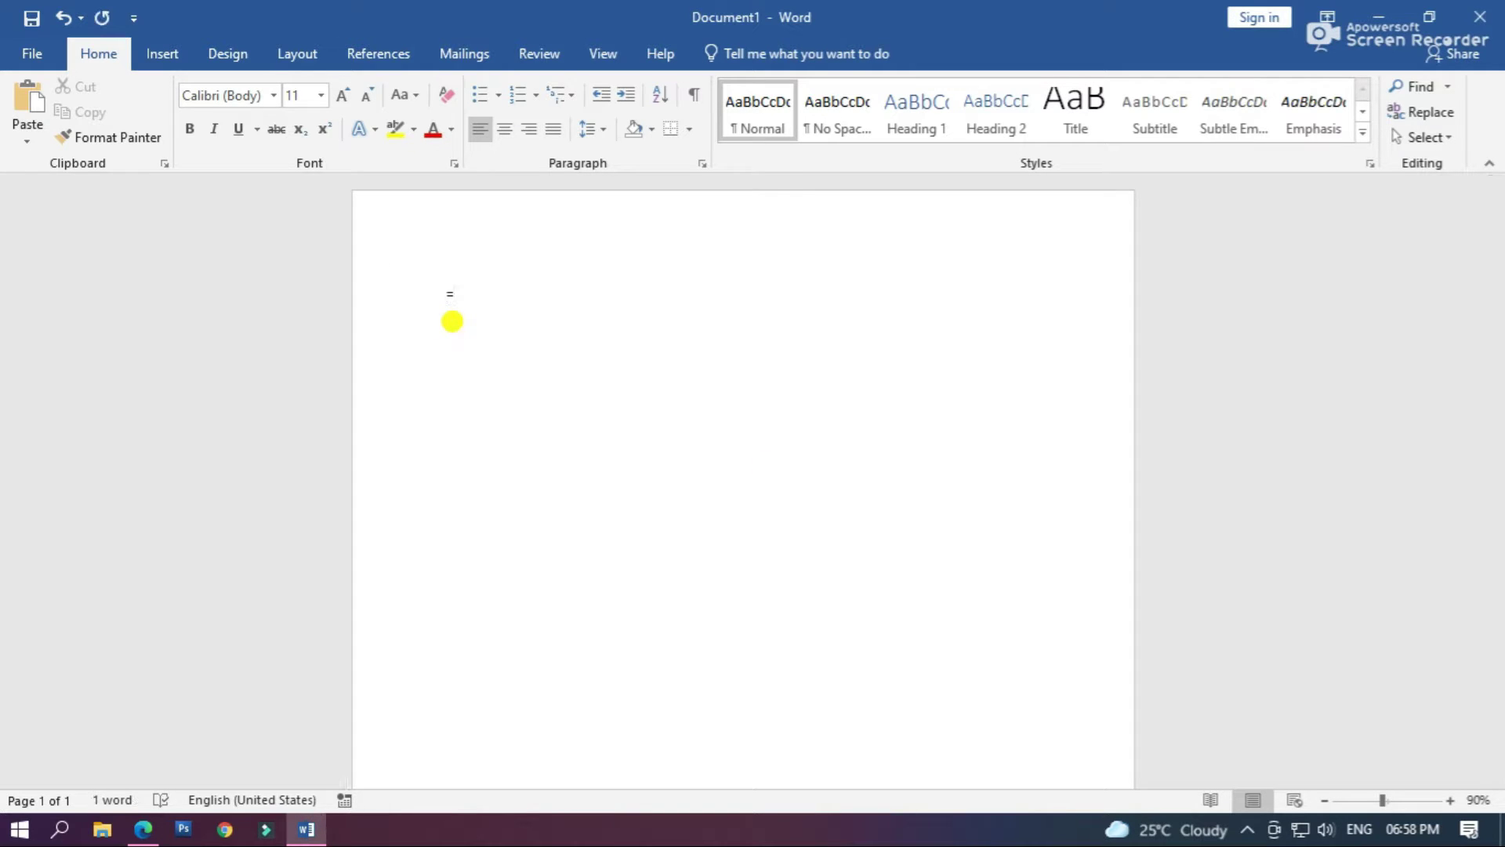
pyautogui.write('rand()')
pyautogui.press('Return')
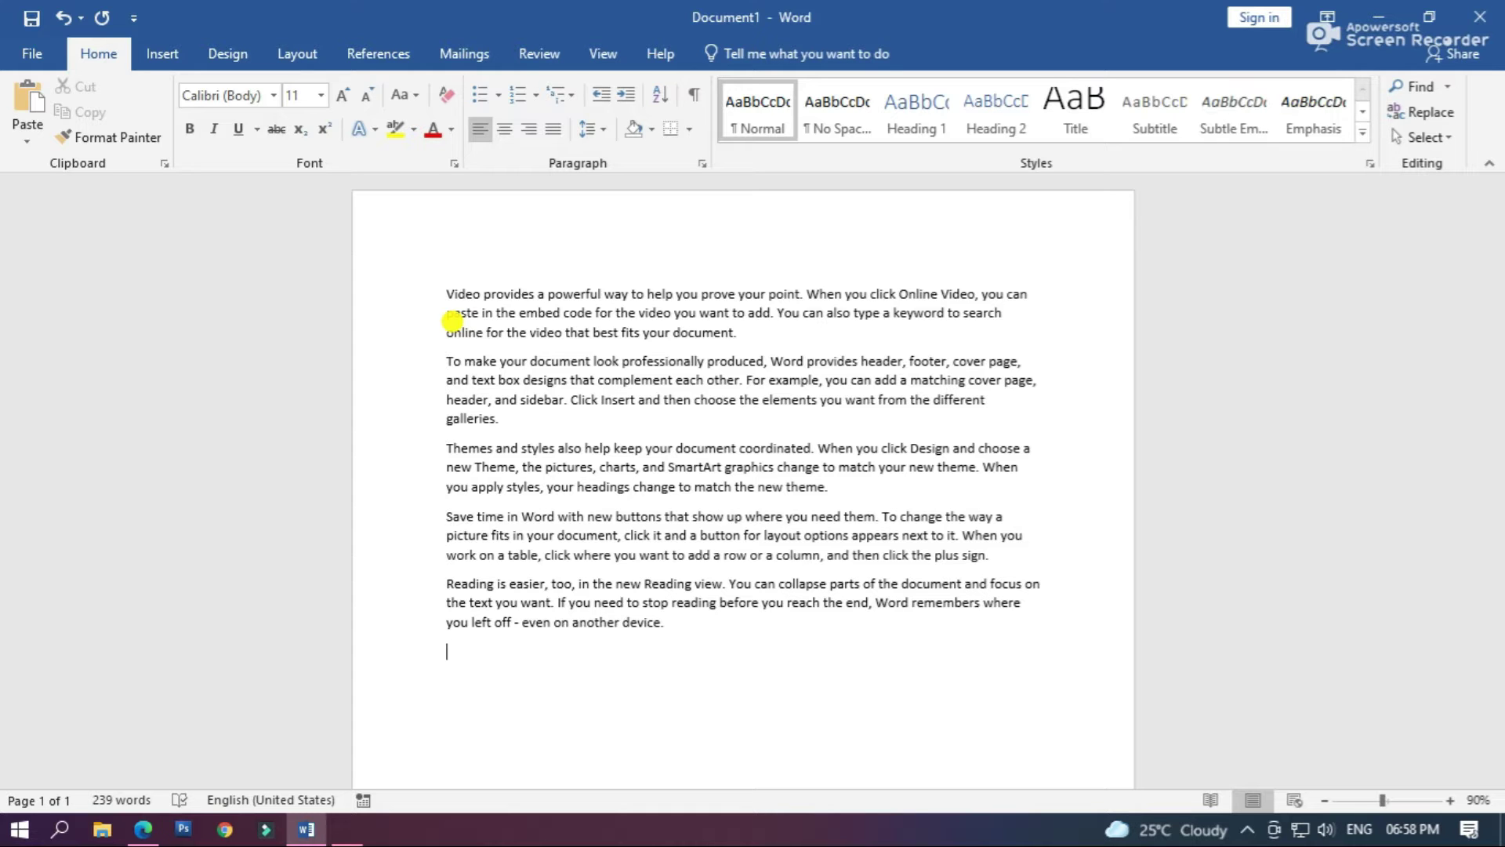
# - Start Windows Magnifier and demonstrate zooming the screen to 200% and back to 100%
pyautogui.press('super+plus')
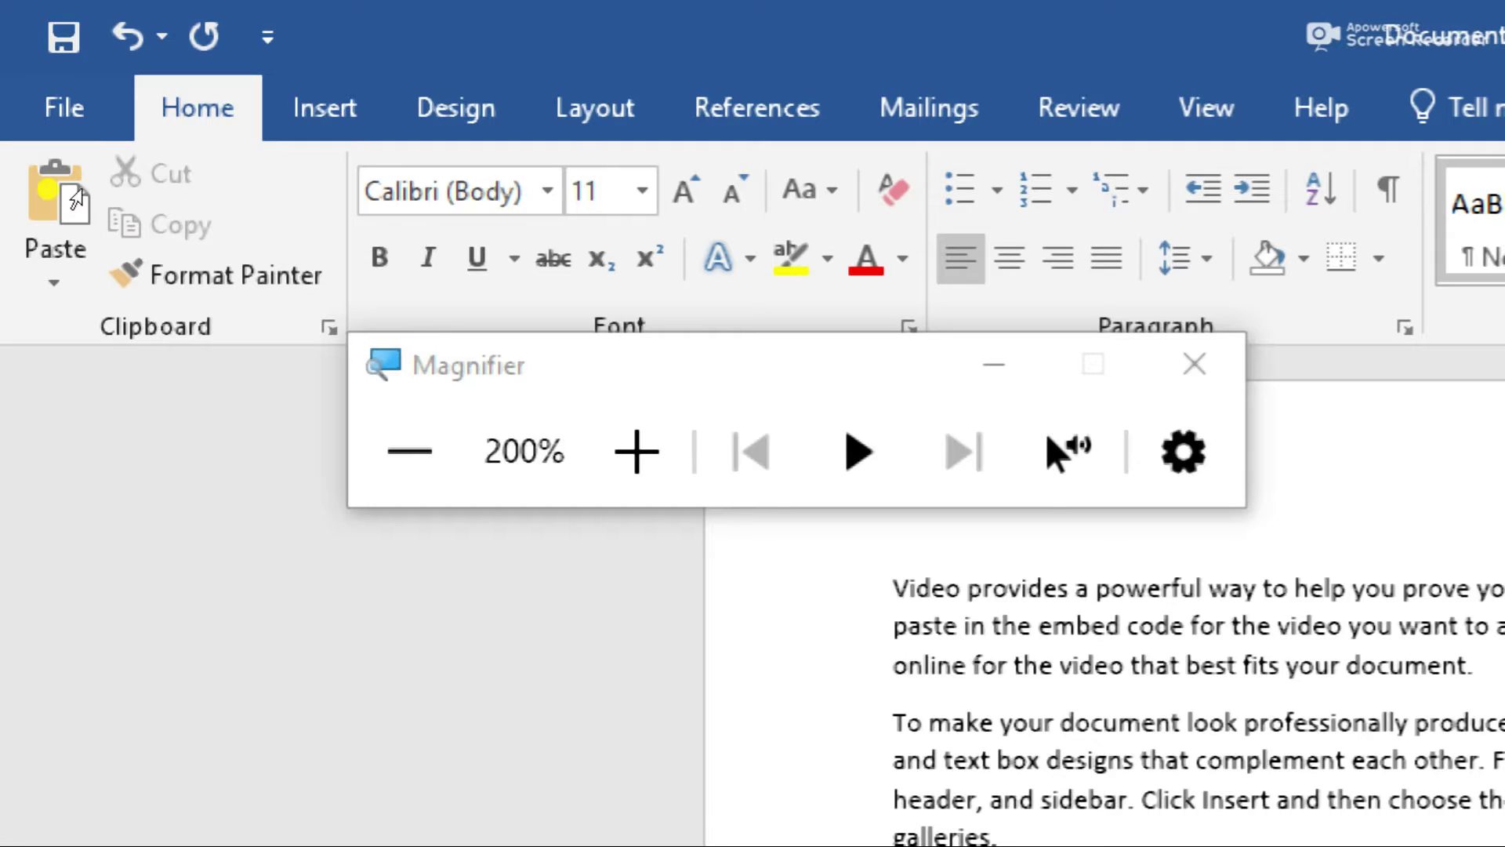
pyautogui.click(409, 450)
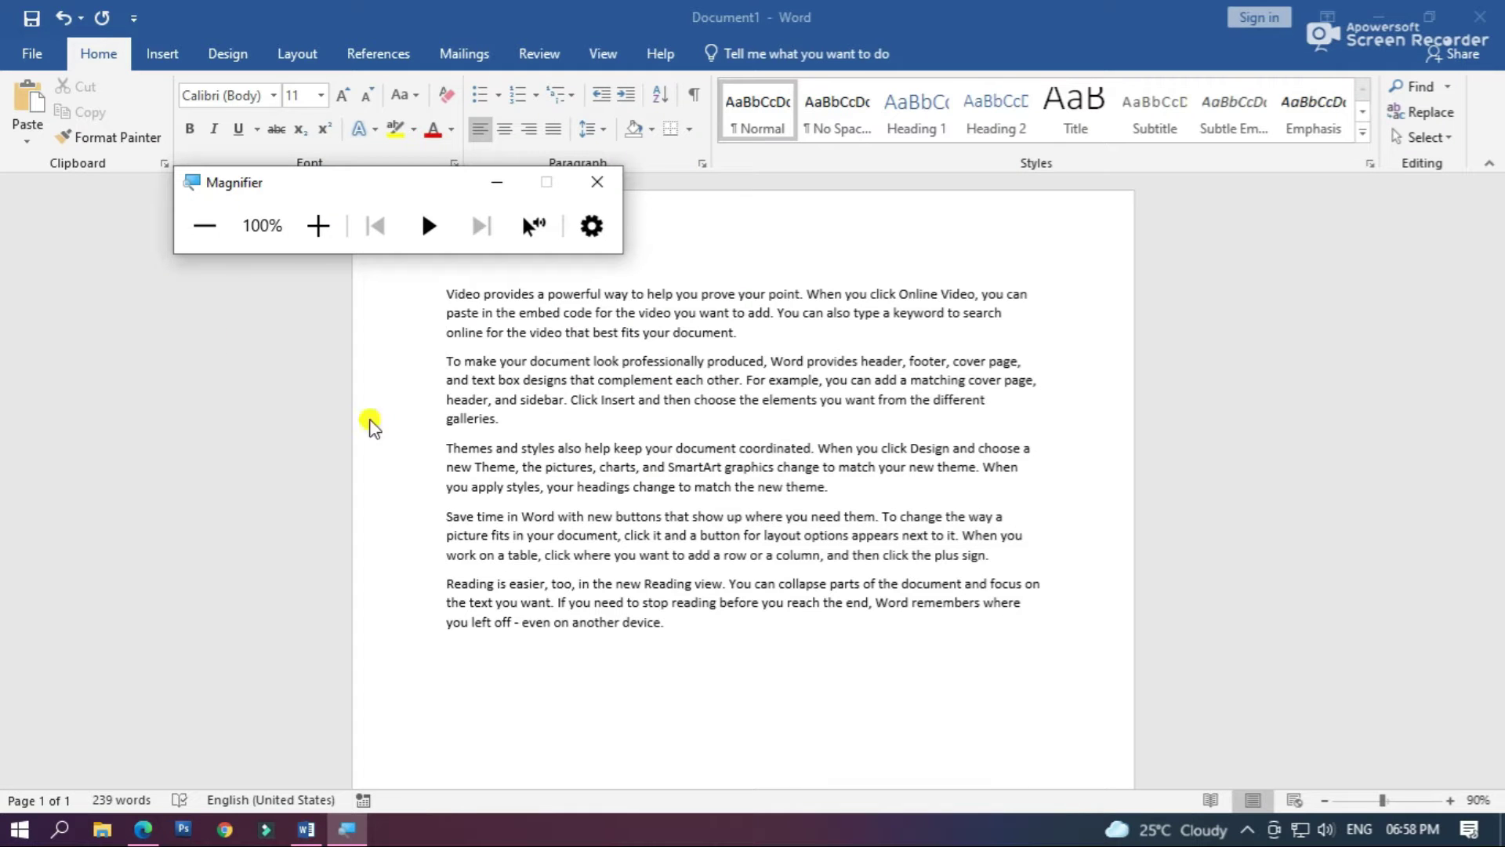
pyautogui.click(319, 235)
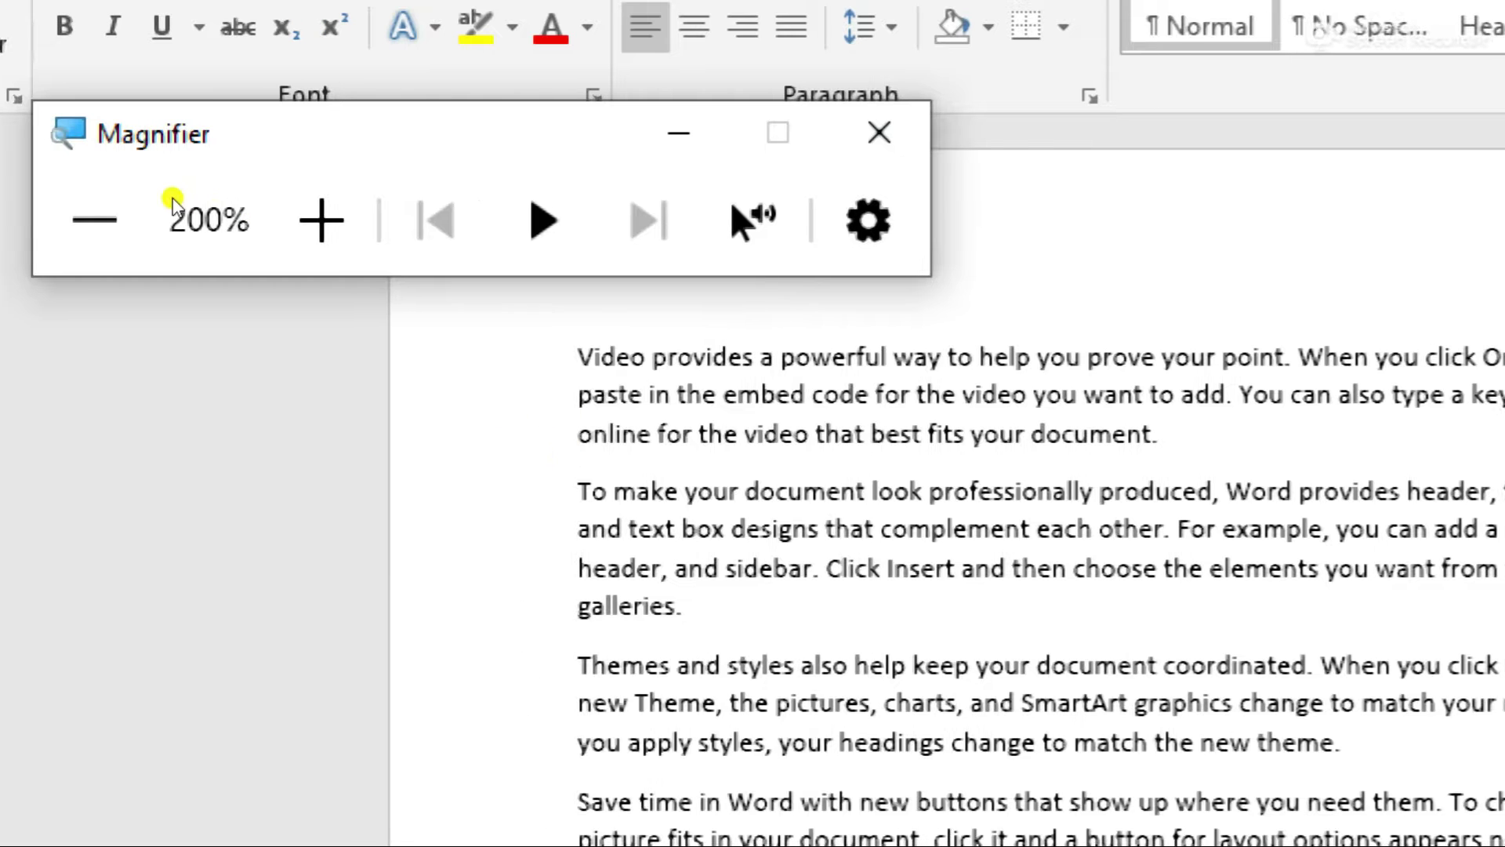
pyautogui.click(201, 232)
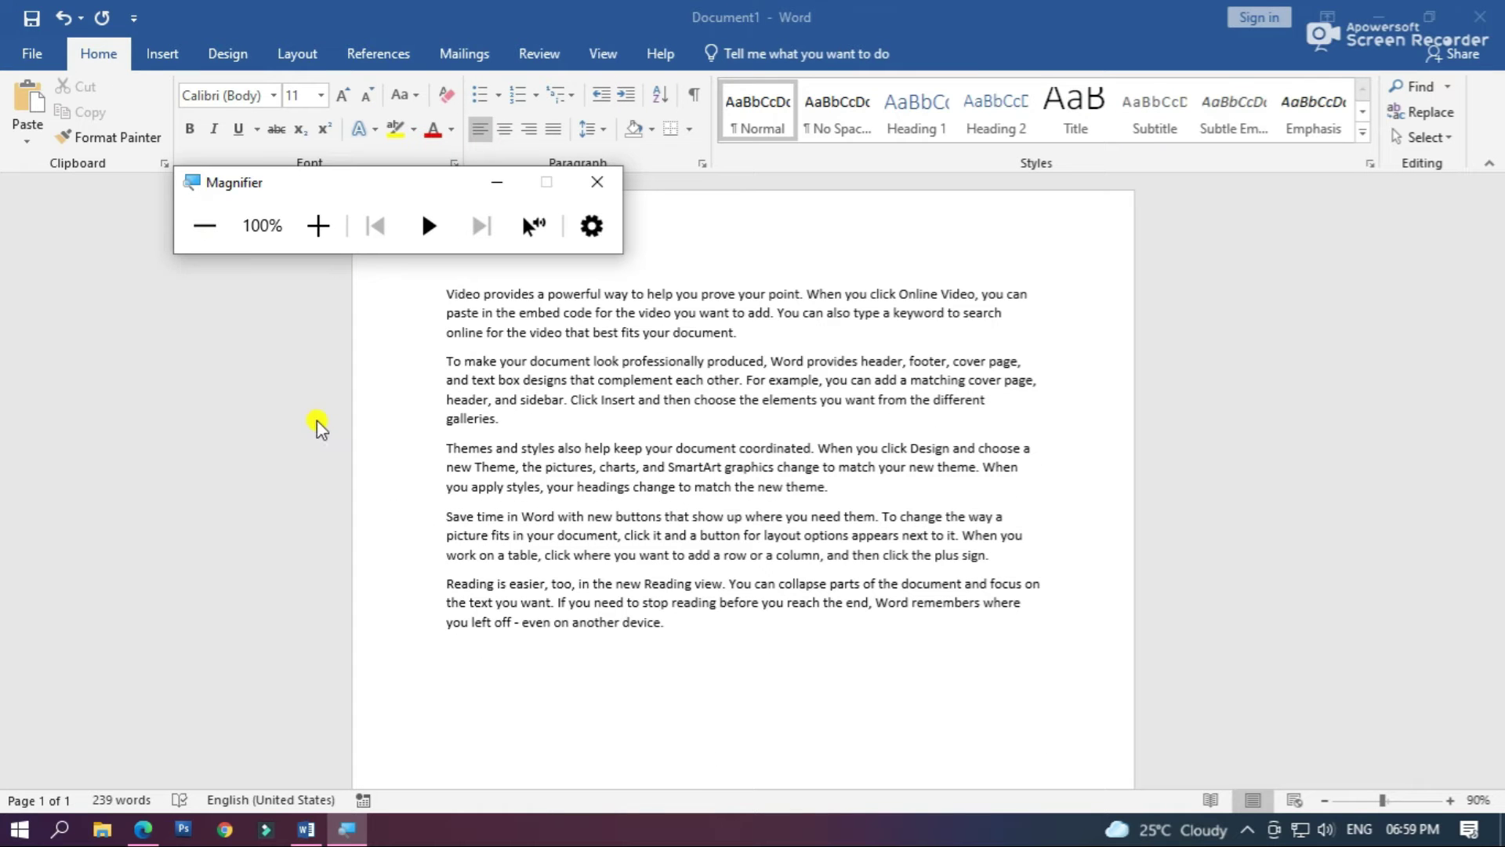
# - Select the first paragraph, have Magnifier read it aloud, and pause the reading partway
pyautogui.click(412, 421)
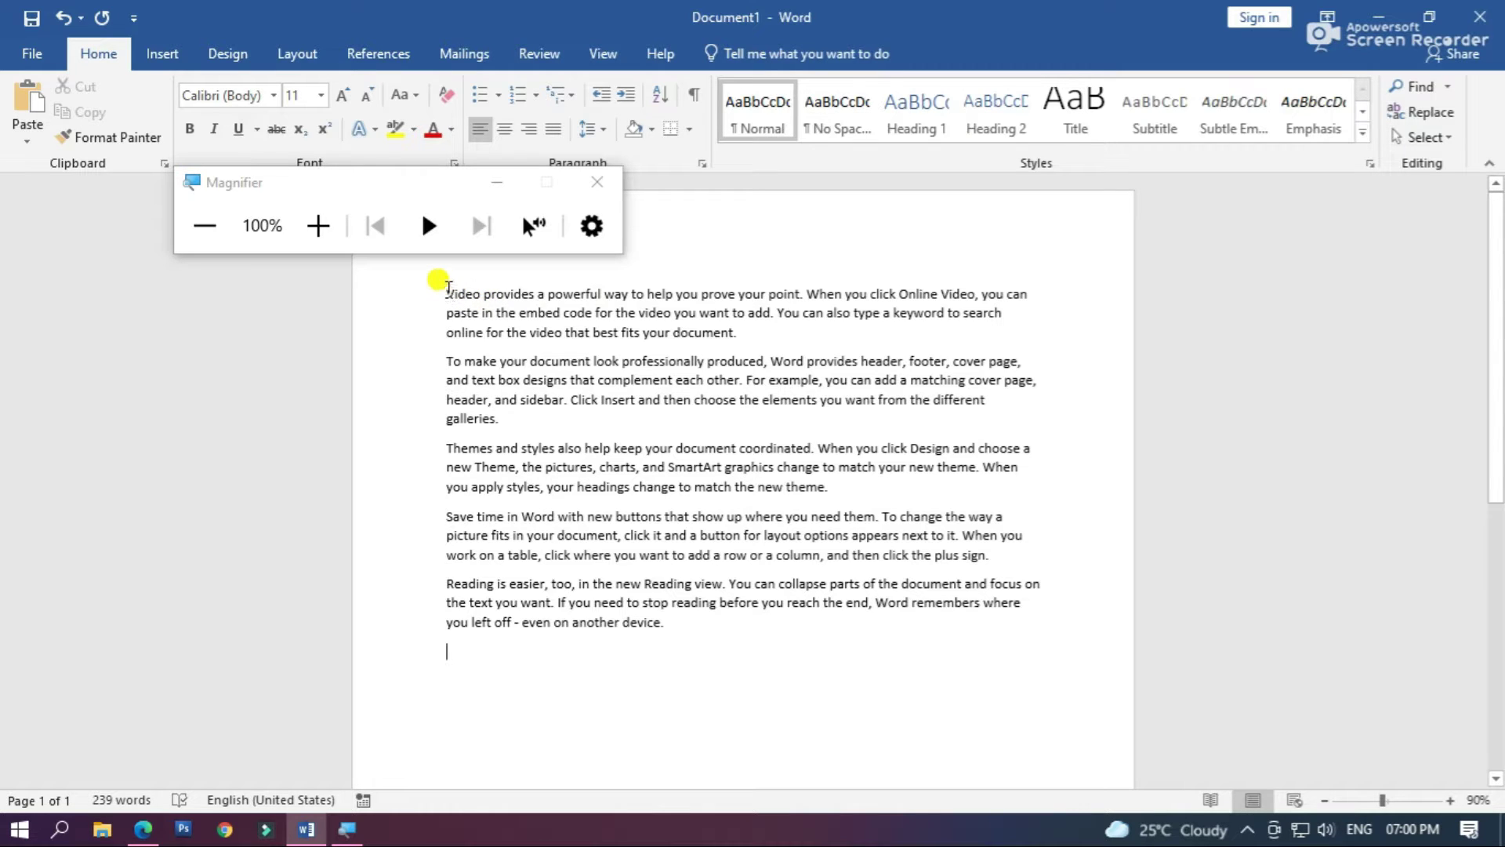
pyautogui.moveTo(446, 286); pyautogui.dragTo(739, 337)
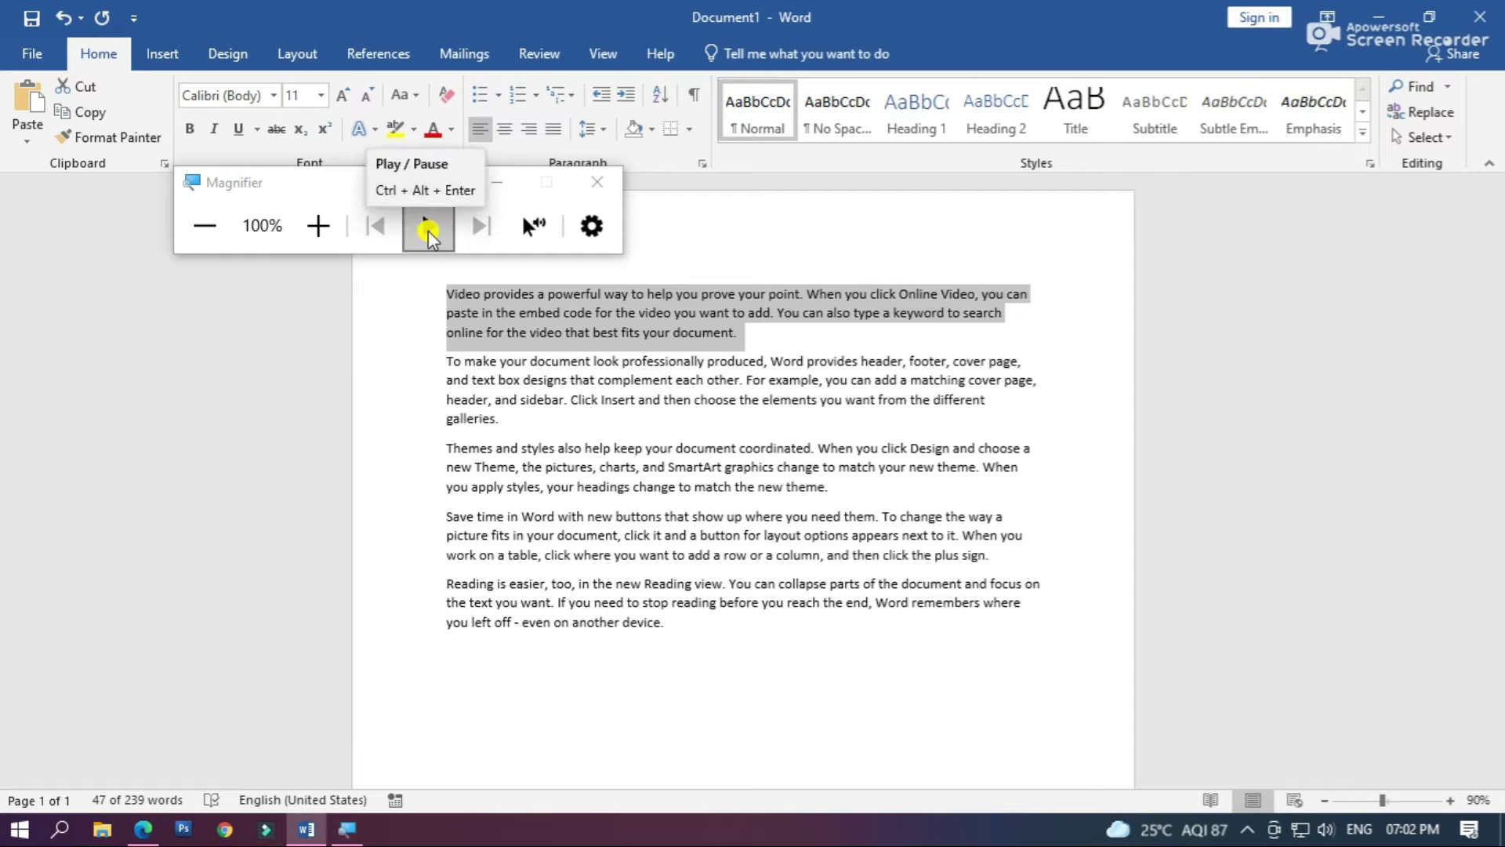
pyautogui.click(428, 230)
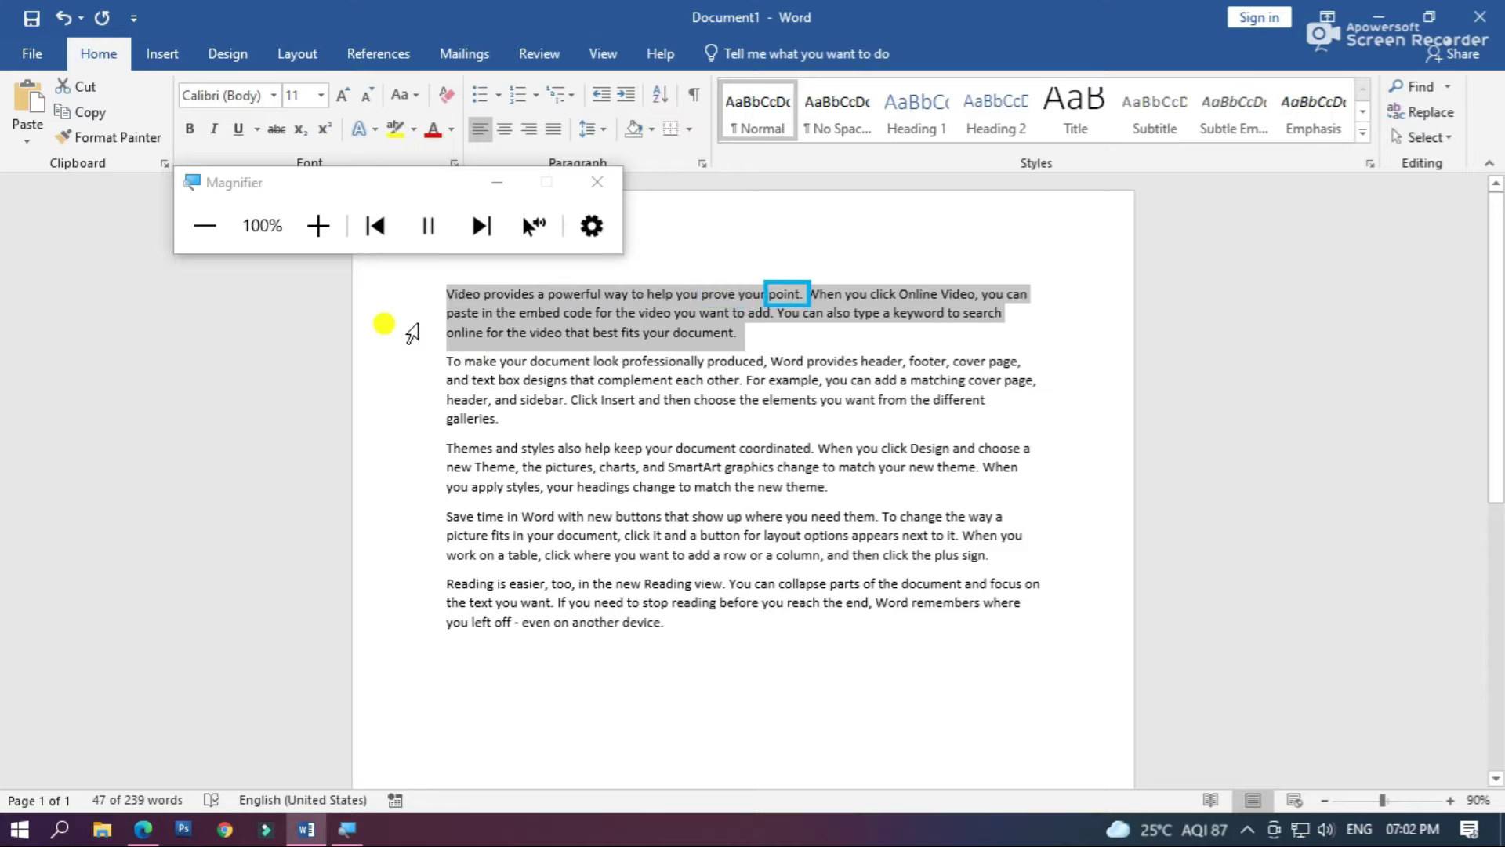
pyautogui.click(429, 227)
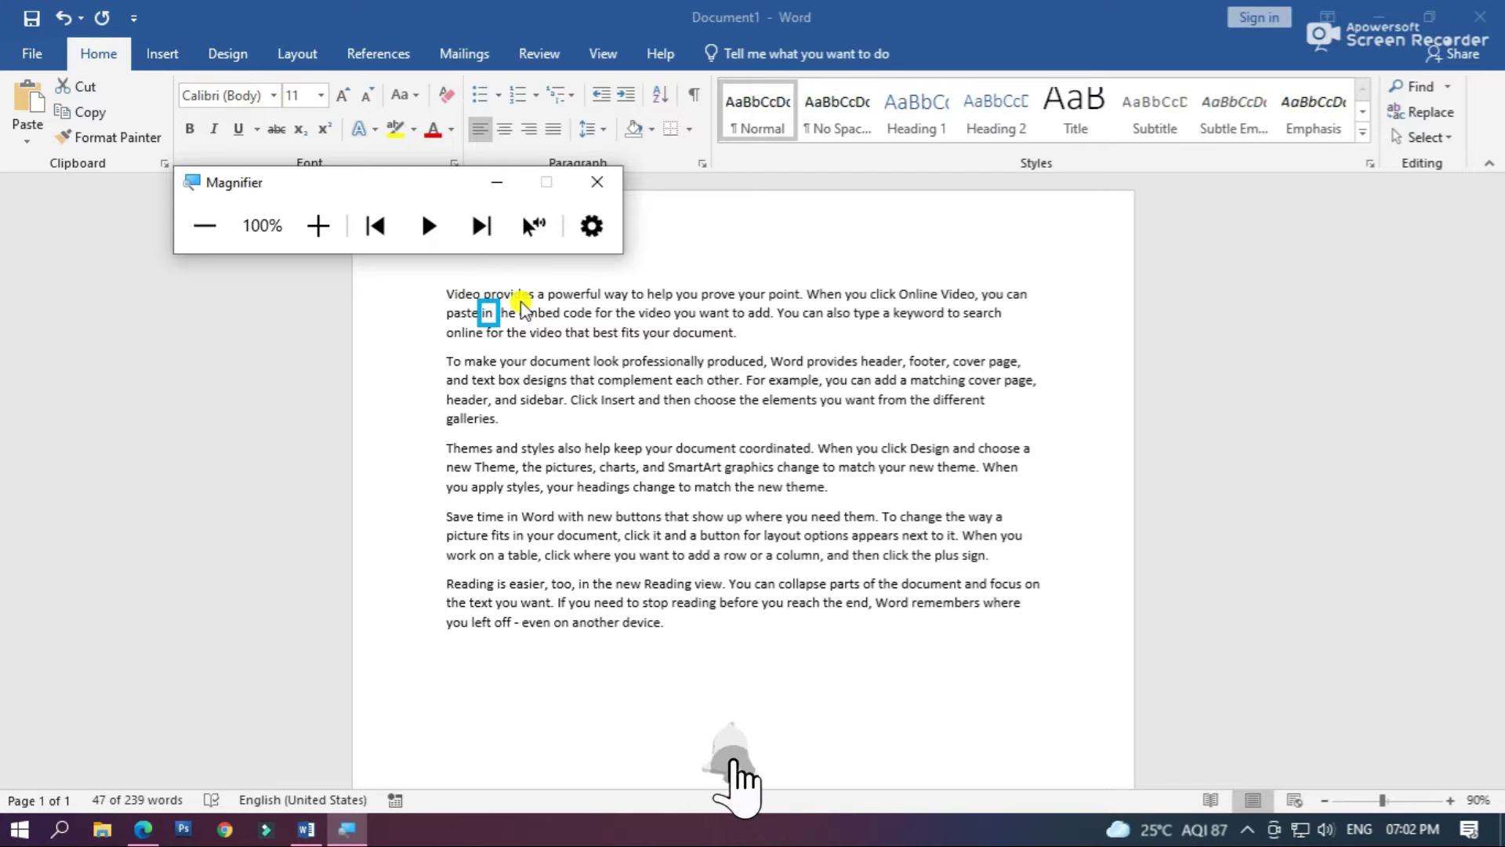
# - Set Magnifier's reading voice to Microsoft Ravi - English (India)
pyautogui.click(592, 228)
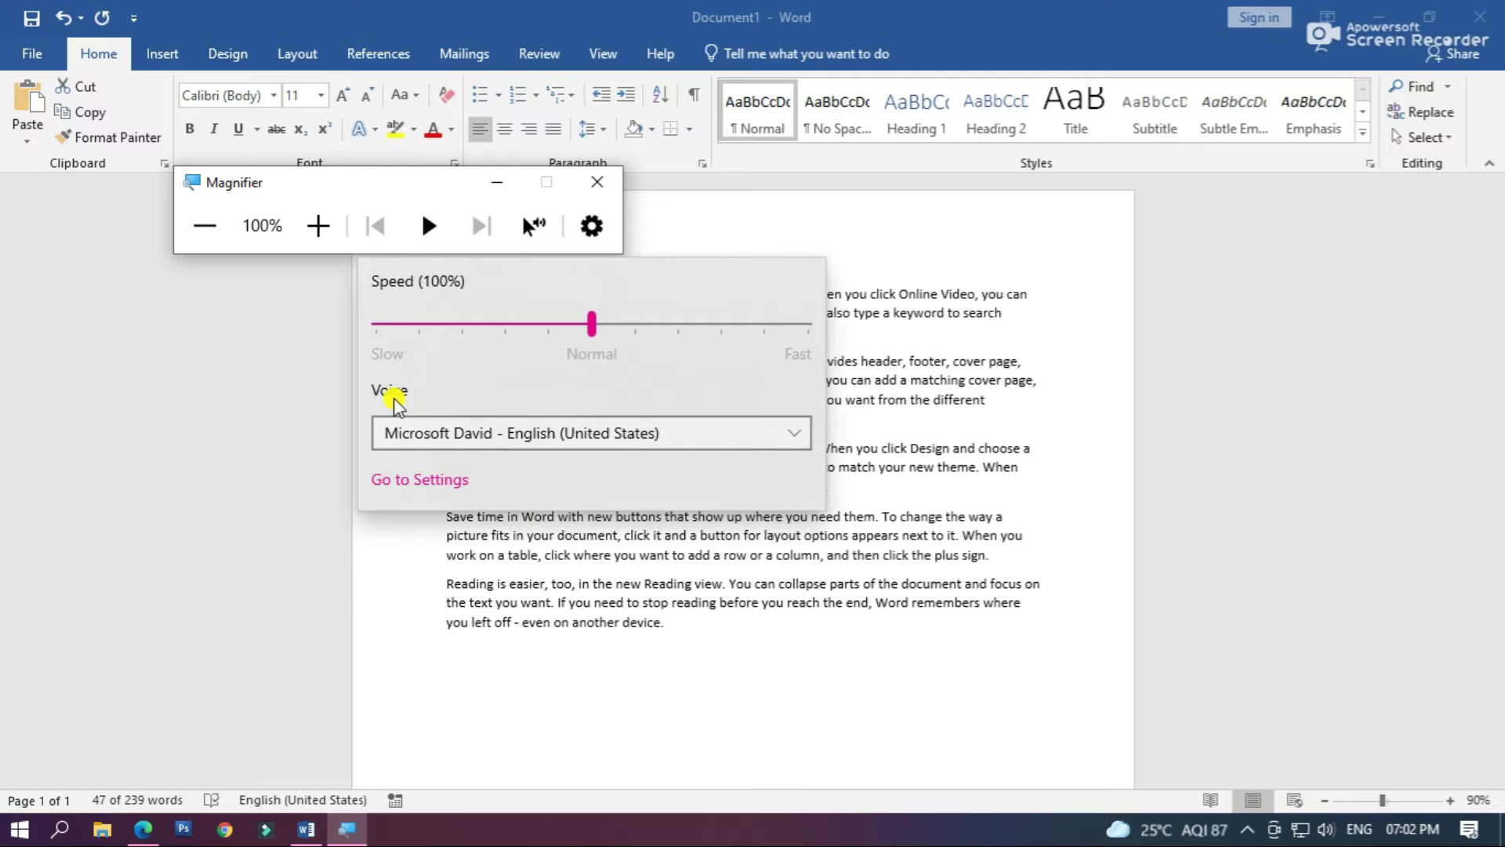
pyautogui.click(772, 439)
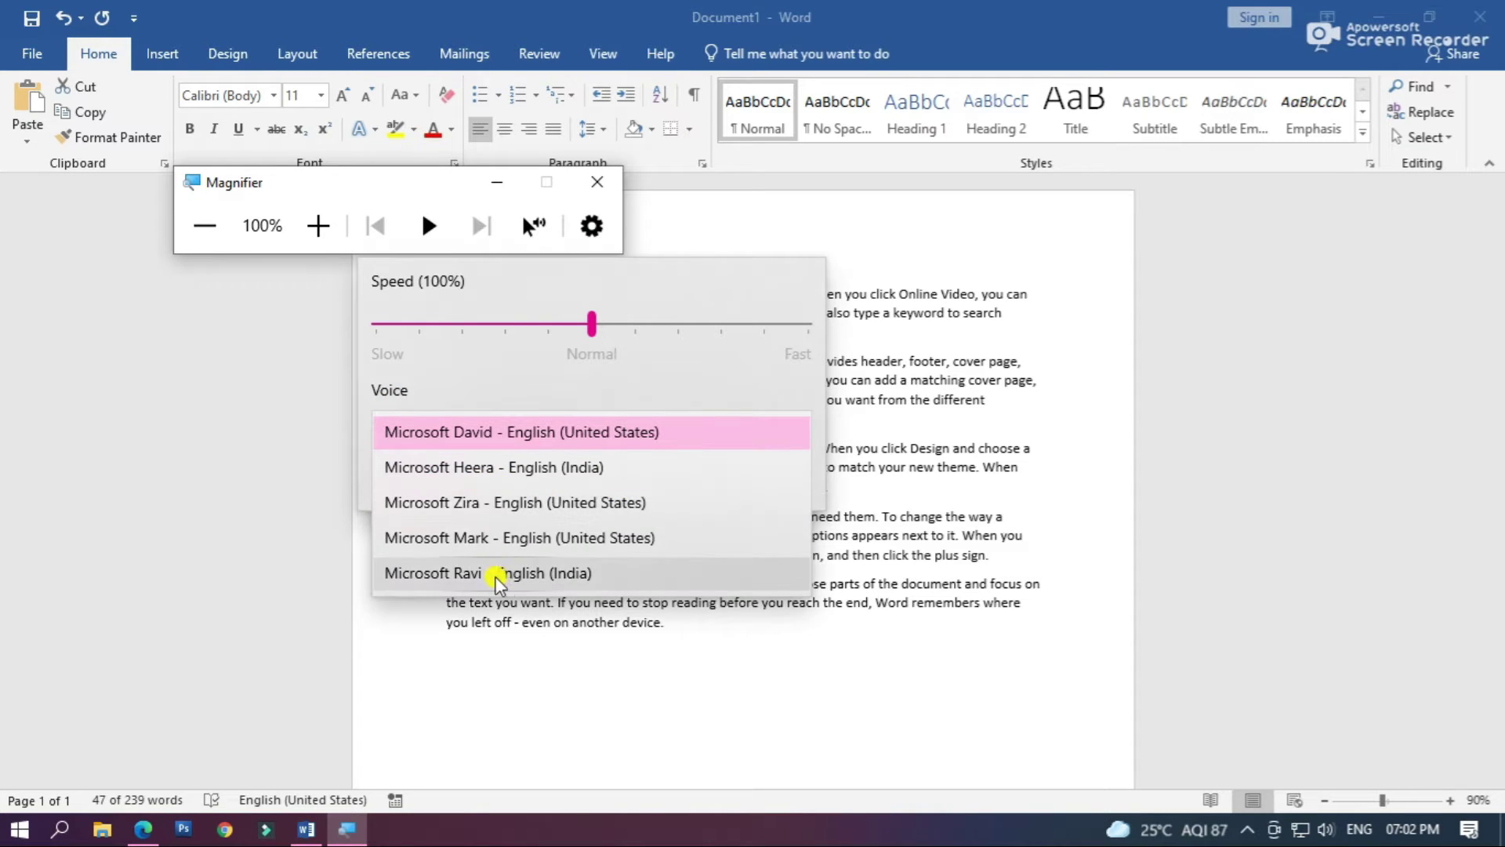
pyautogui.click(566, 573)
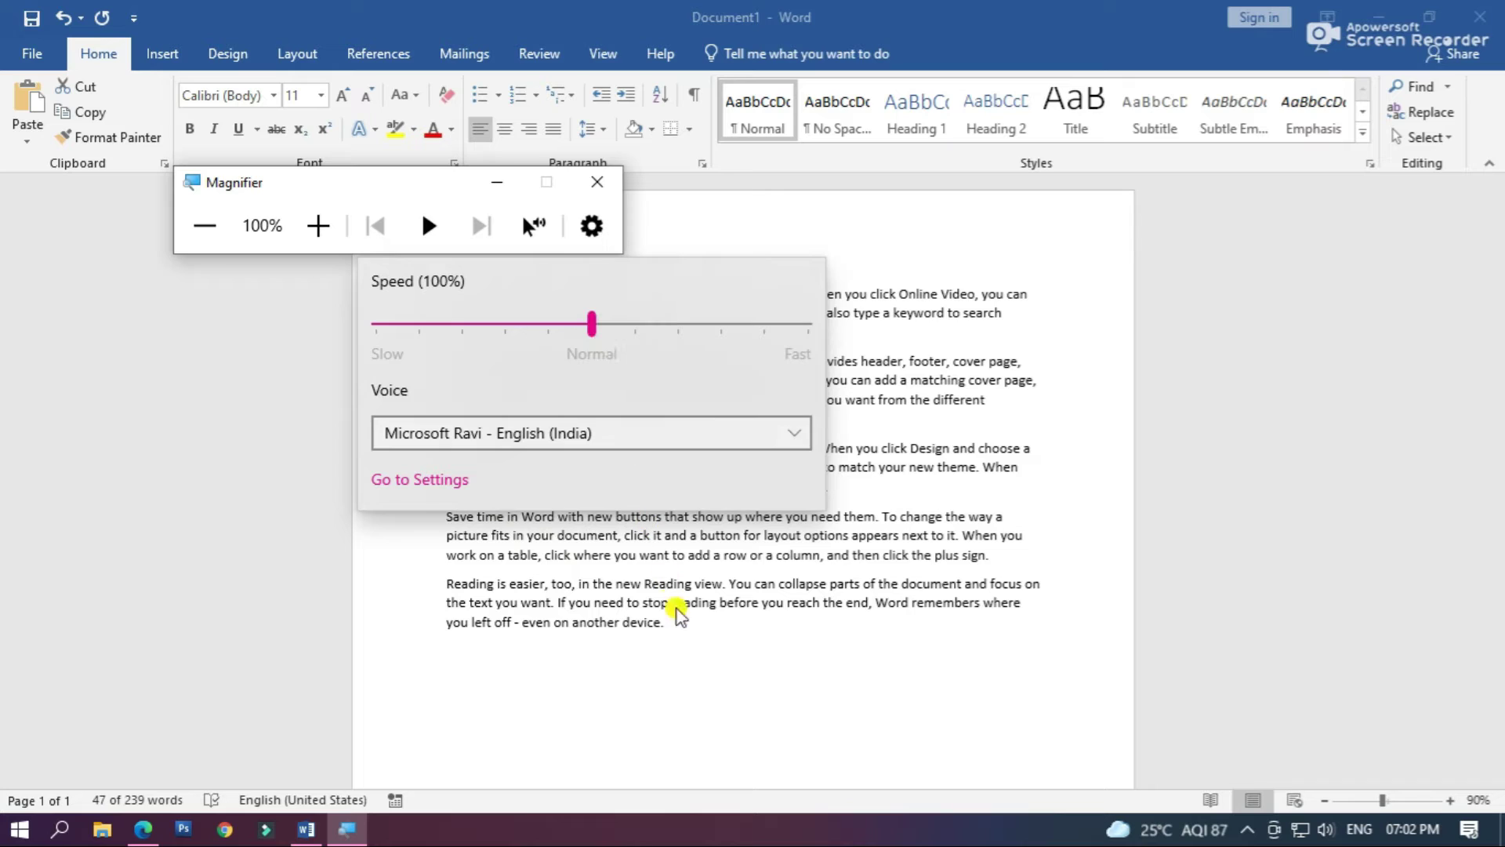
pyautogui.click(693, 680)
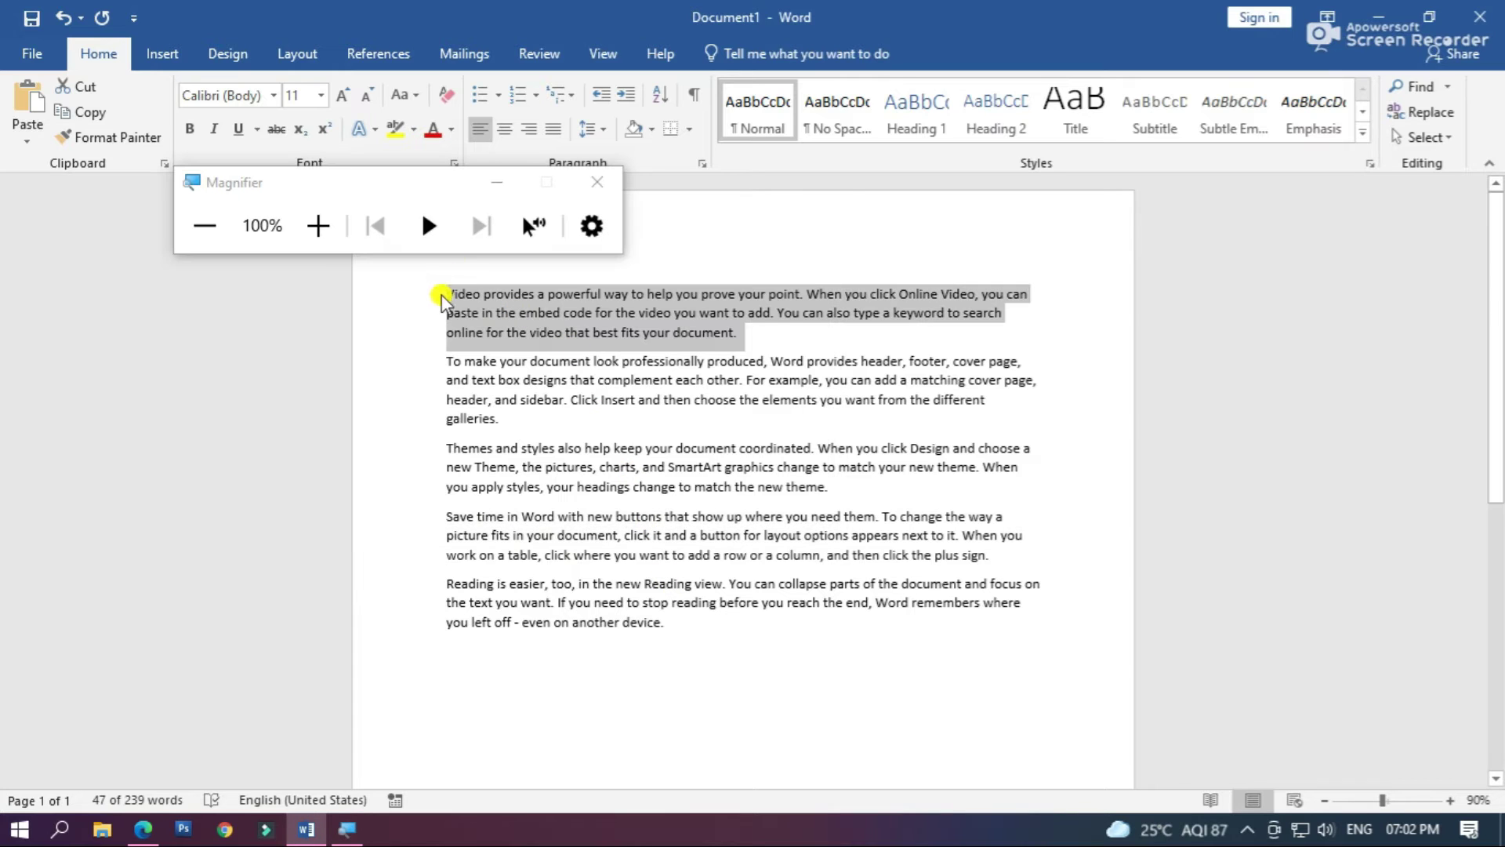
# - Play the selected first paragraph aloud again, pause the reading, and close Magnifier
pyautogui.click(433, 244)
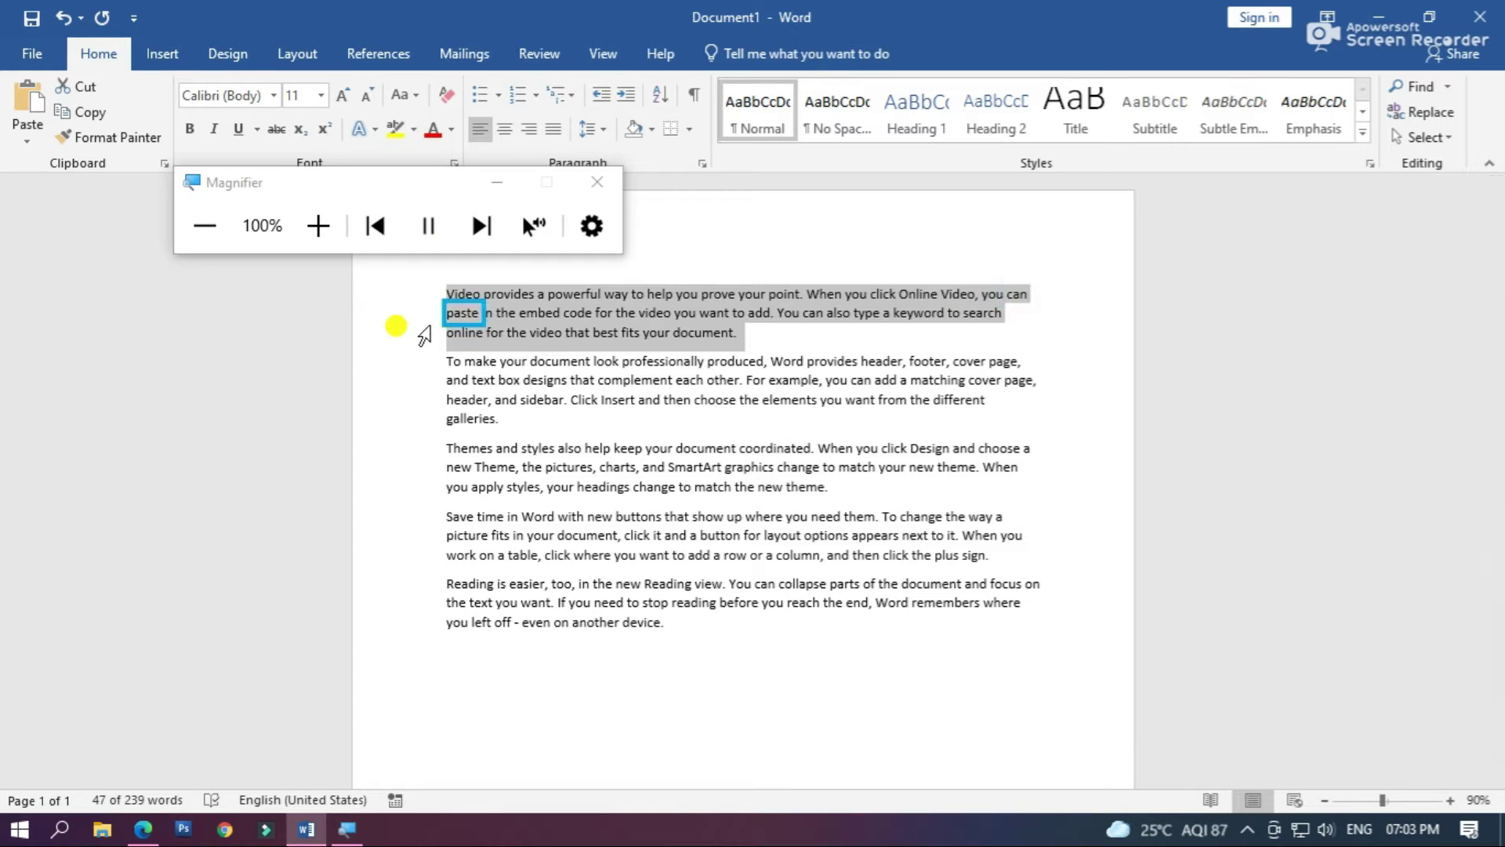
pyautogui.click(431, 227)
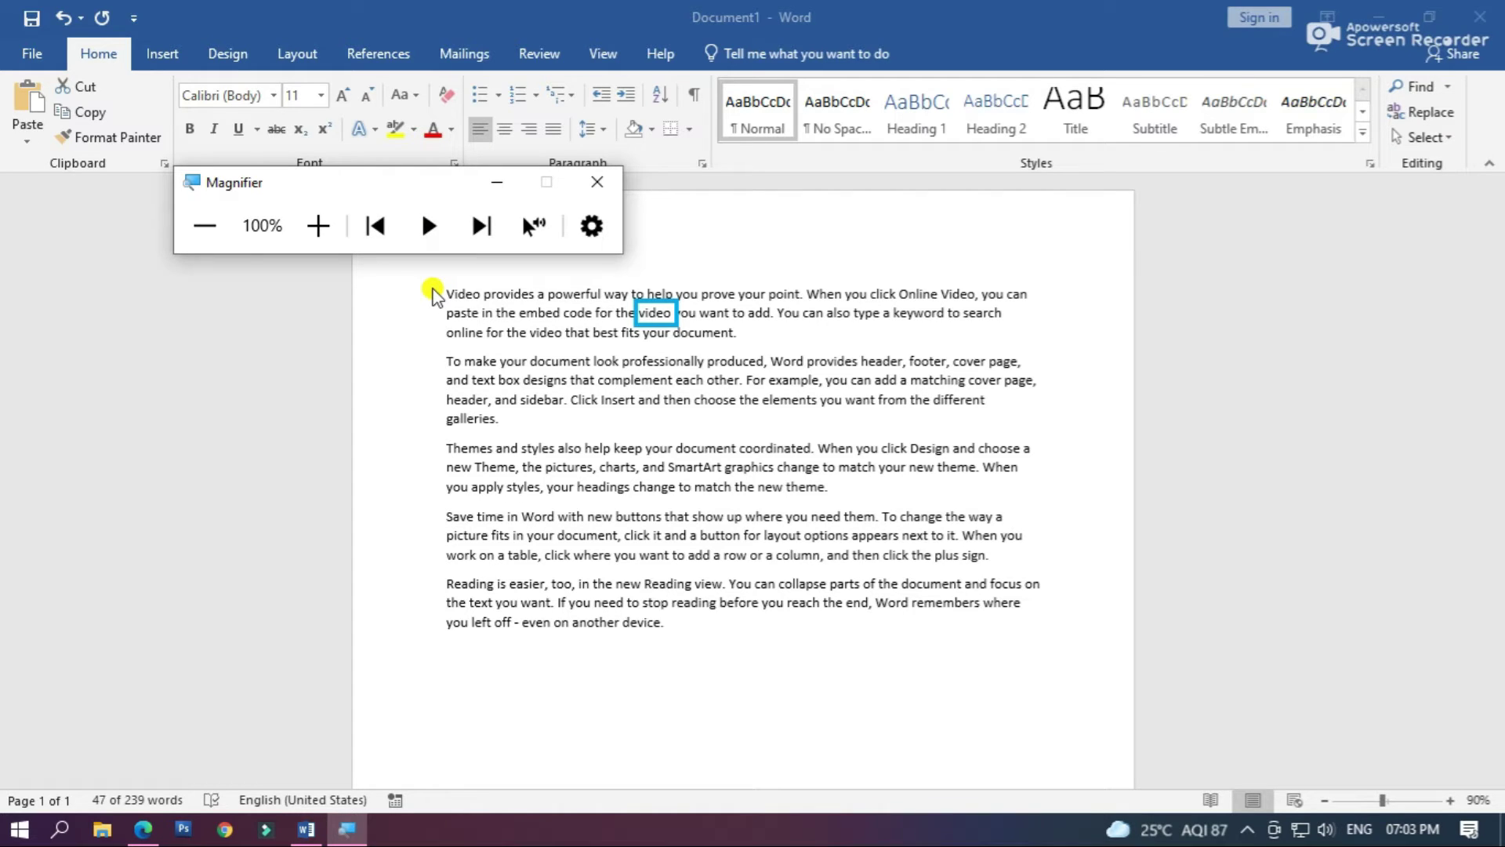
pyautogui.click(597, 184)
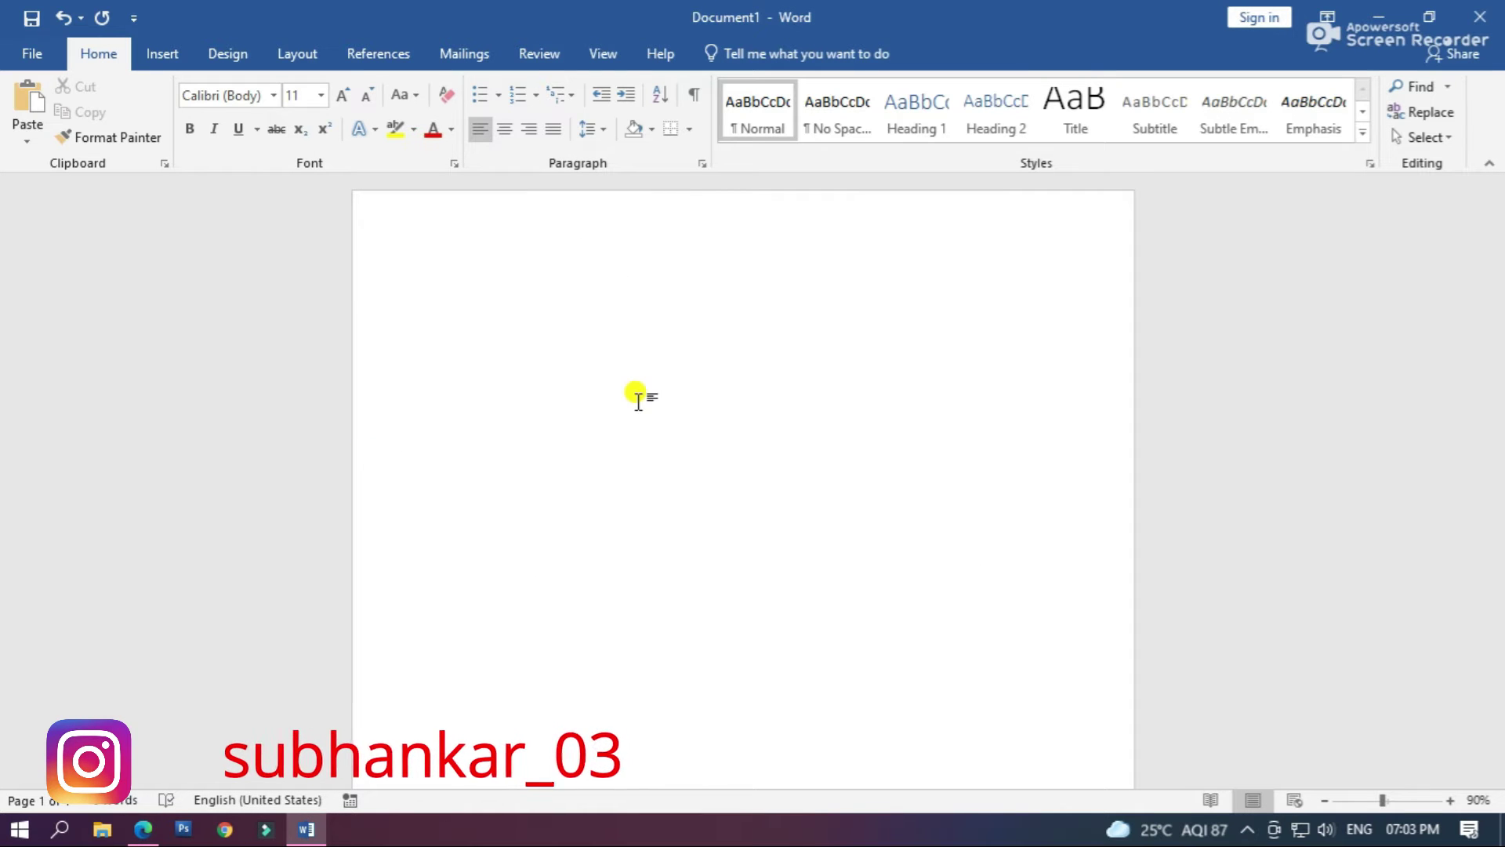
# - Switch to the browser's Kolkata Wikipedia article and copy its opening paragraph
pyautogui.hotkey('alt', 'Tab')
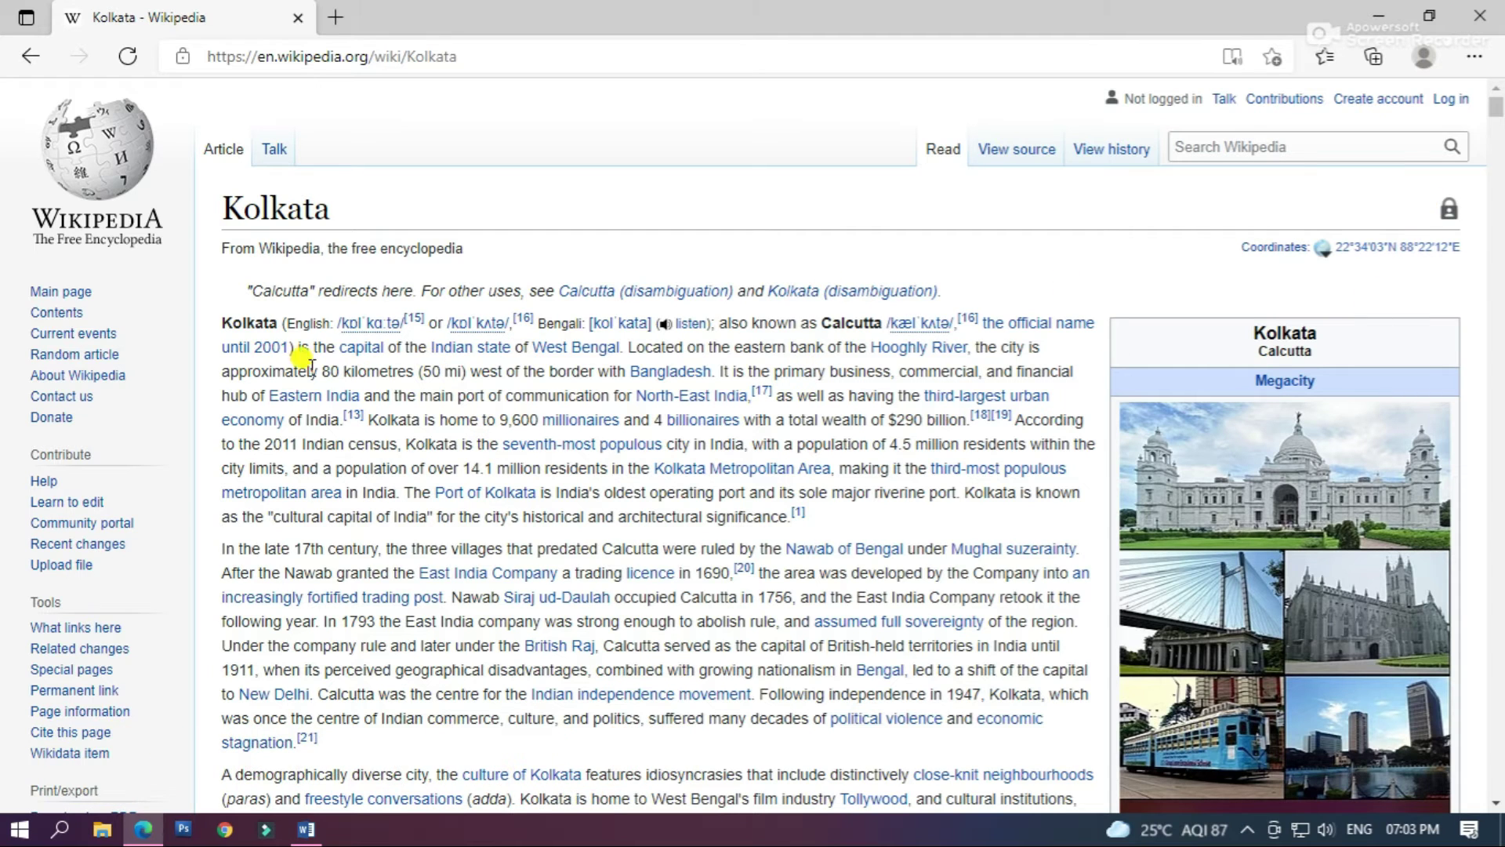
pyautogui.moveTo(224, 323); pyautogui.dragTo(819, 527)
pyautogui.rightClick(697, 396)
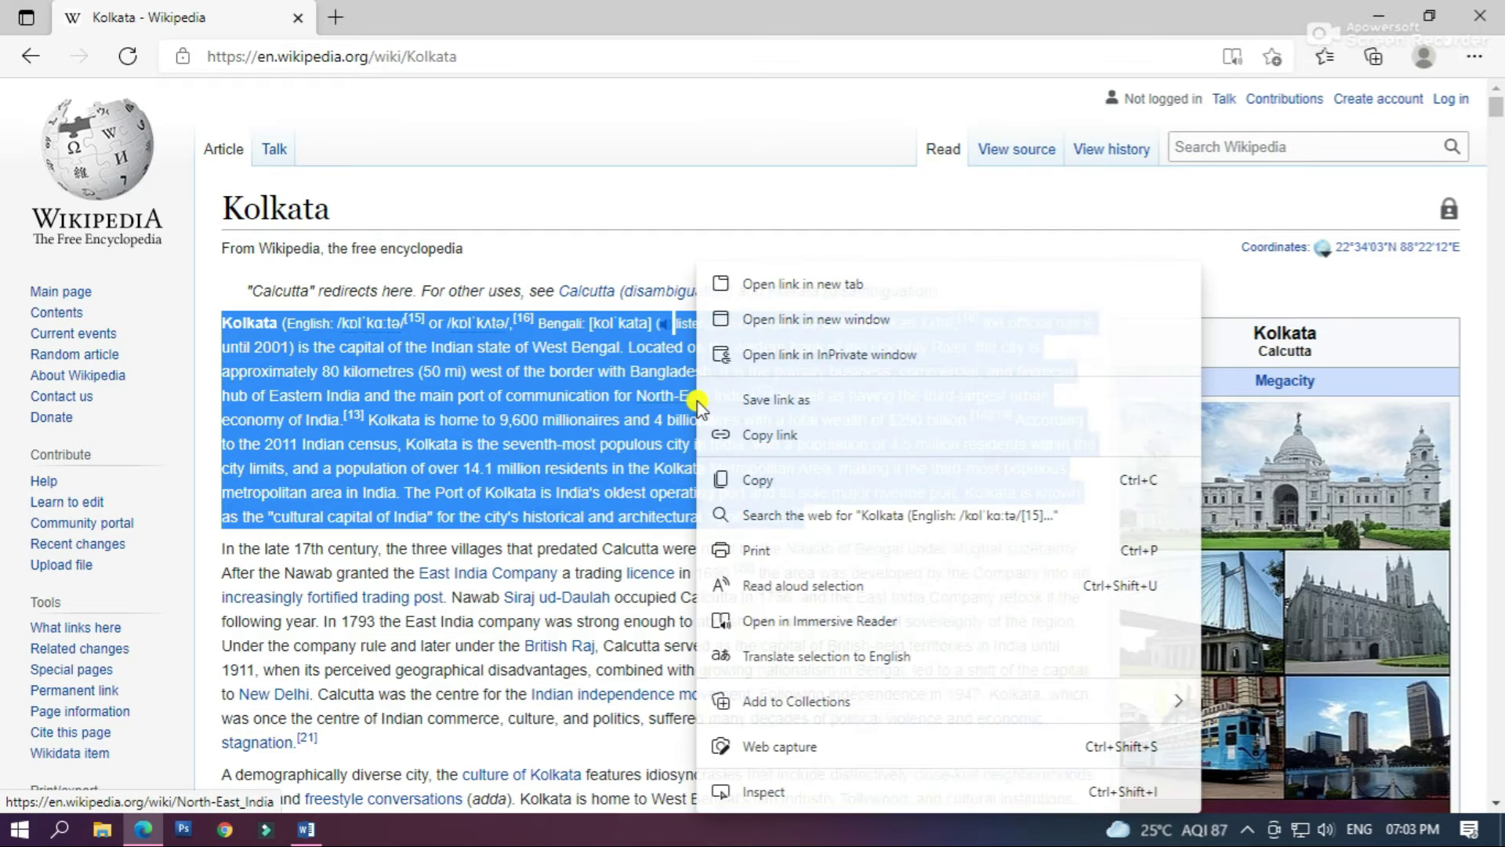
pyautogui.click(764, 478)
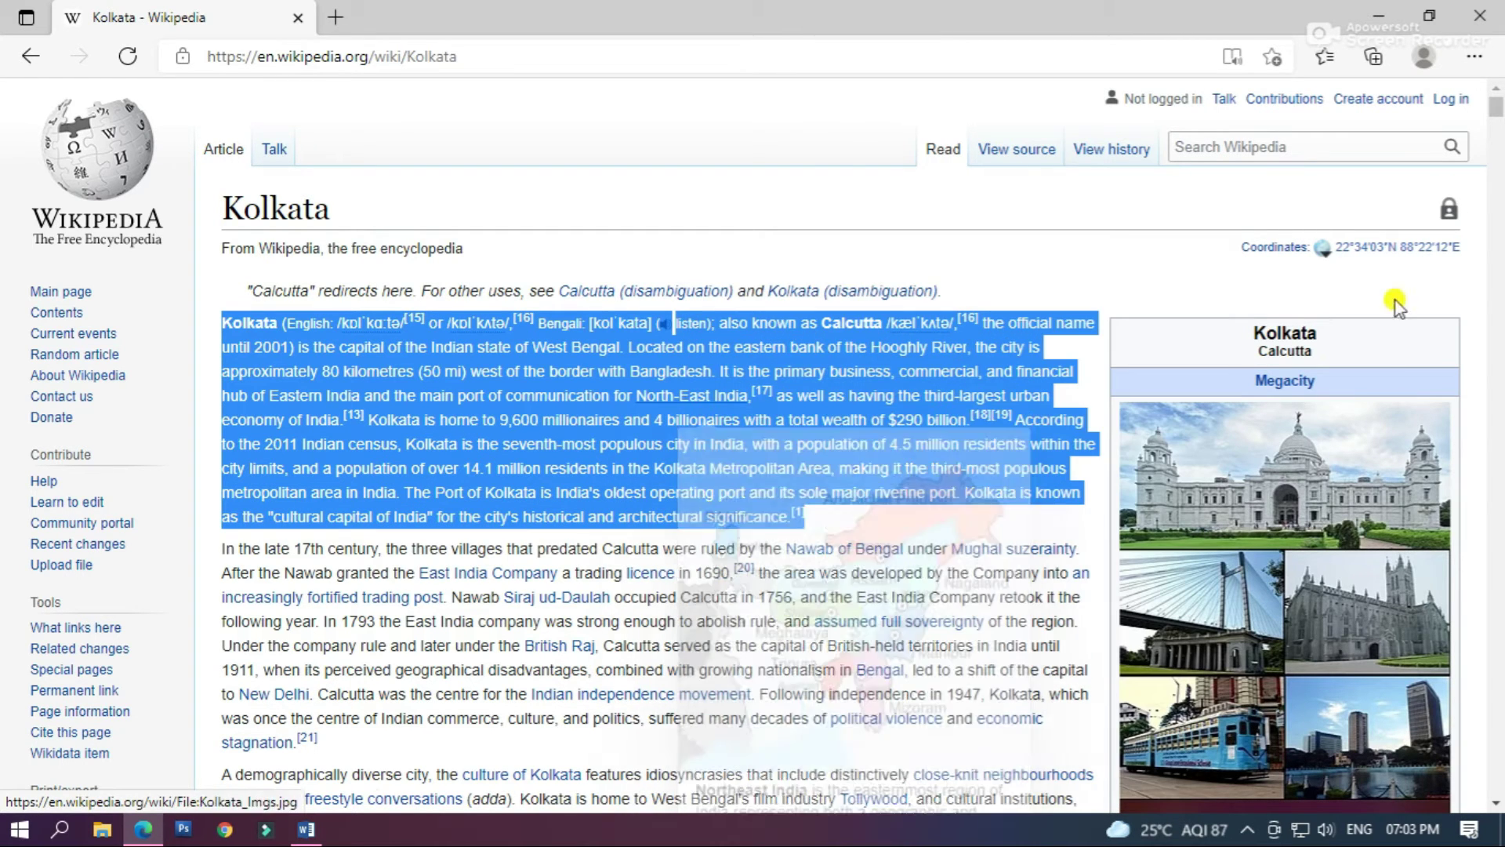
# - Copy the article's second and third introductory paragraphs one after the other, and return to the Word document
pyautogui.scroll(-4, 1481, 129)
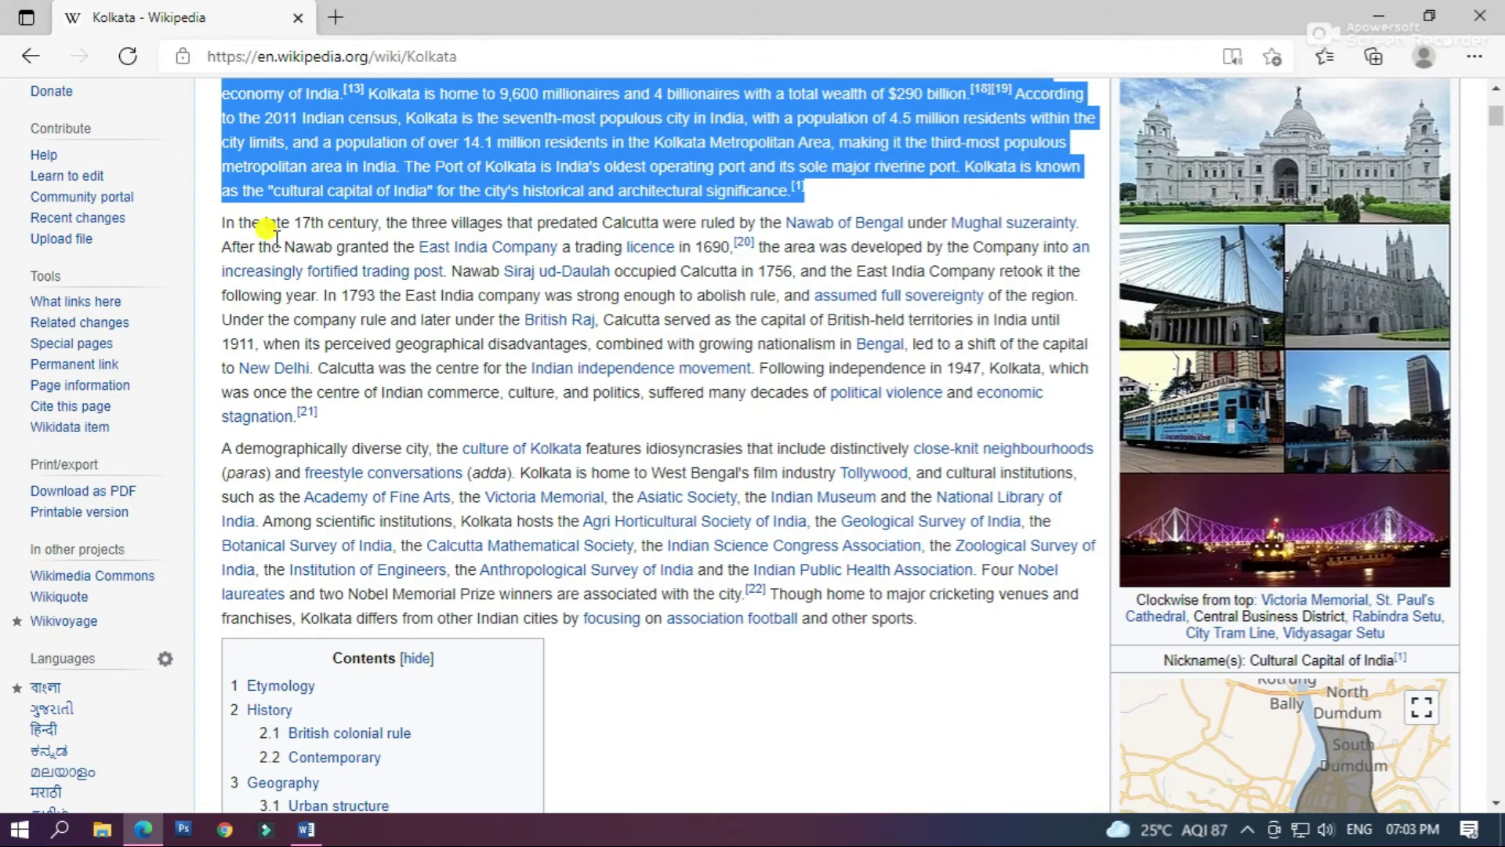
pyautogui.moveTo(224, 222); pyautogui.dragTo(314, 415)
pyautogui.rightClick(753, 252)
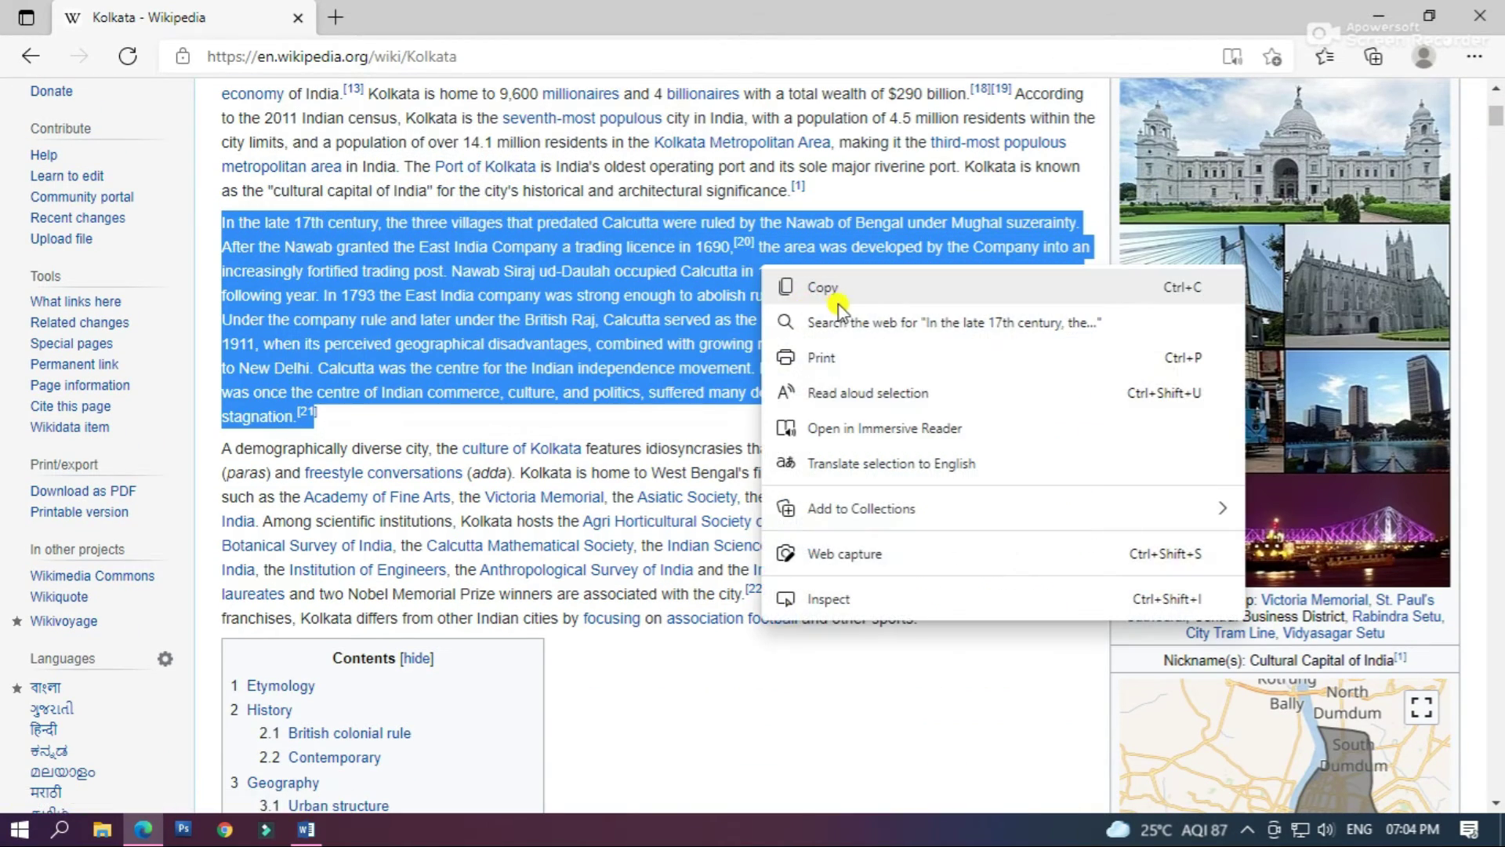
pyautogui.click(838, 297)
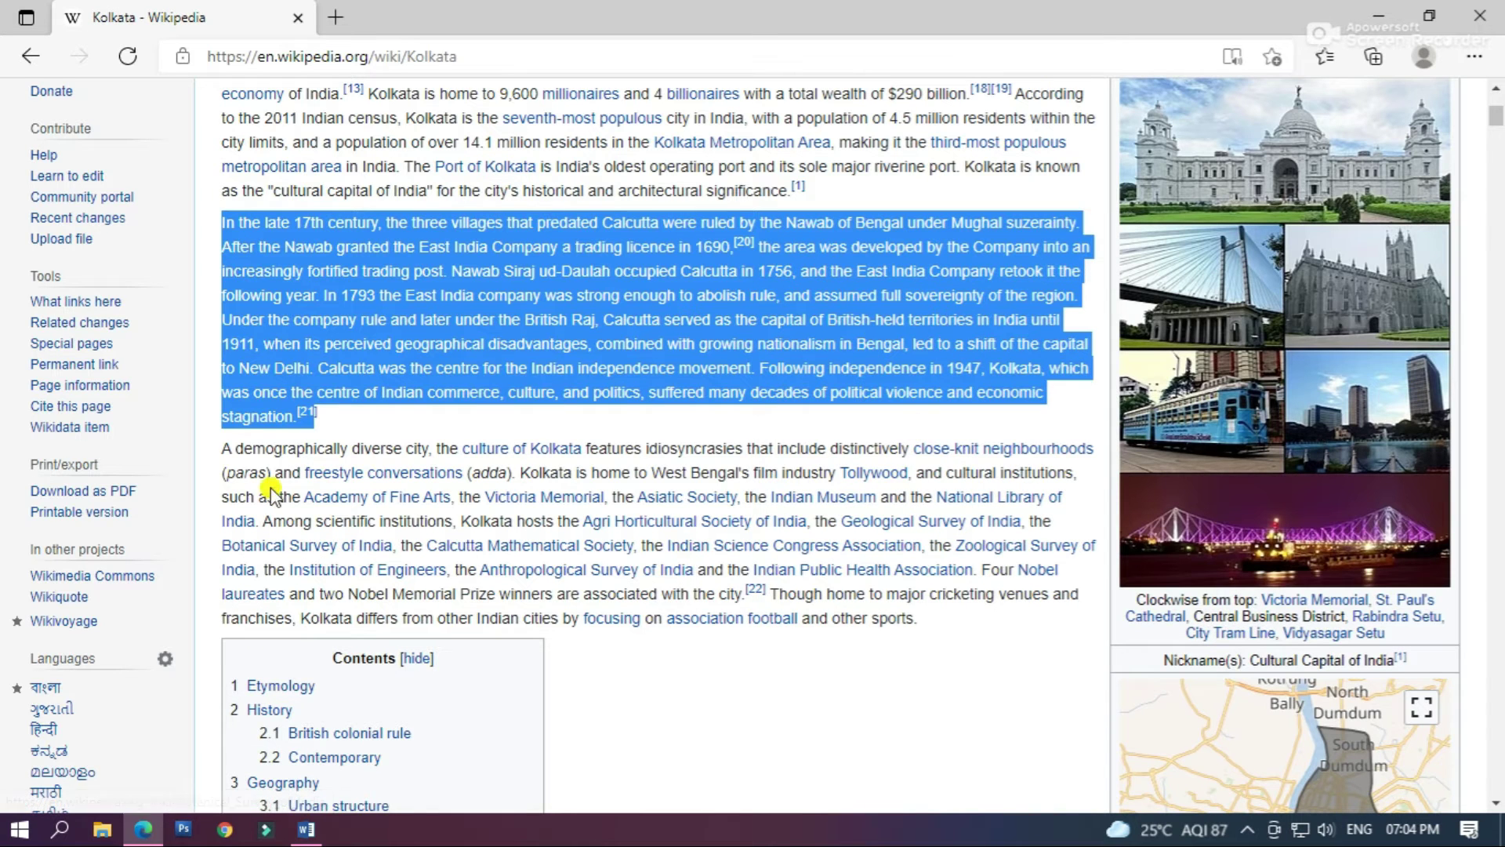
pyautogui.moveTo(222, 448); pyautogui.dragTo(917, 619)
pyautogui.click(1385, 17)
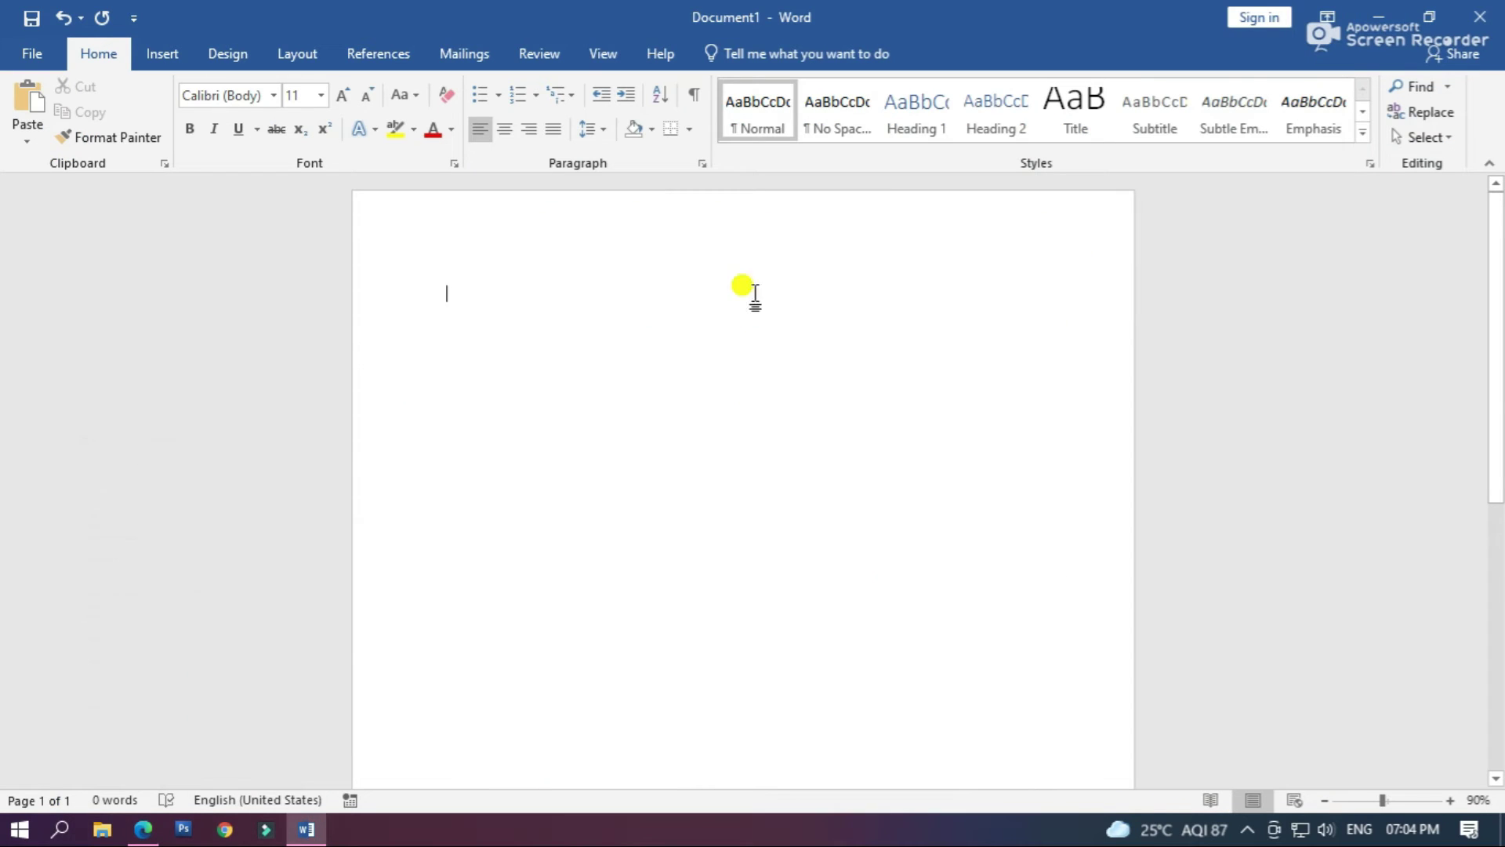
# - Paste the last copied paragraph as plain text into the empty document and view the Windows clipboard history
pyautogui.rightClick(460, 304)
pyautogui.click(573, 395)
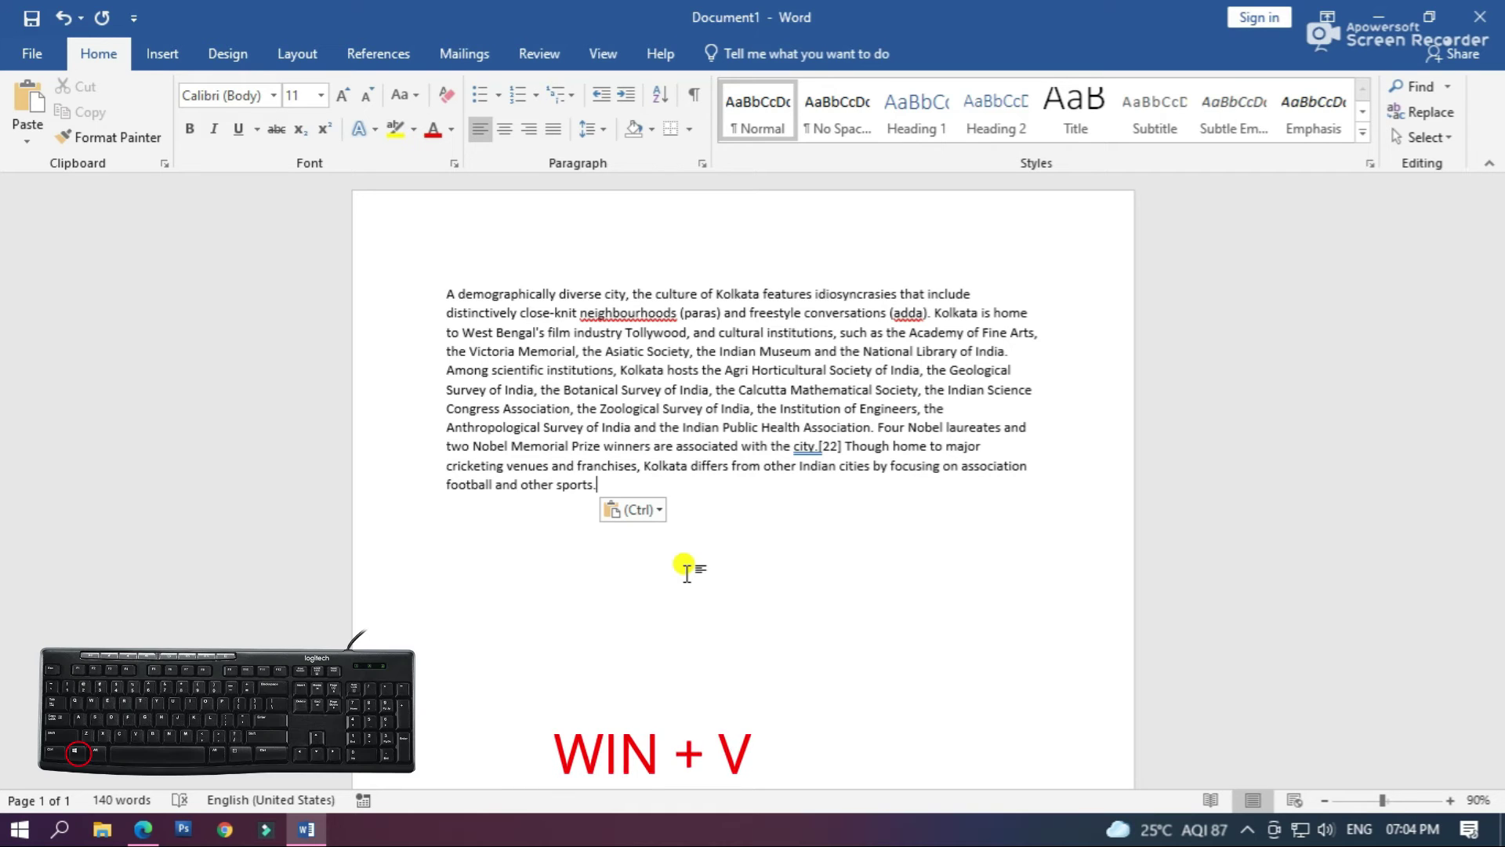
pyautogui.press('super+v')
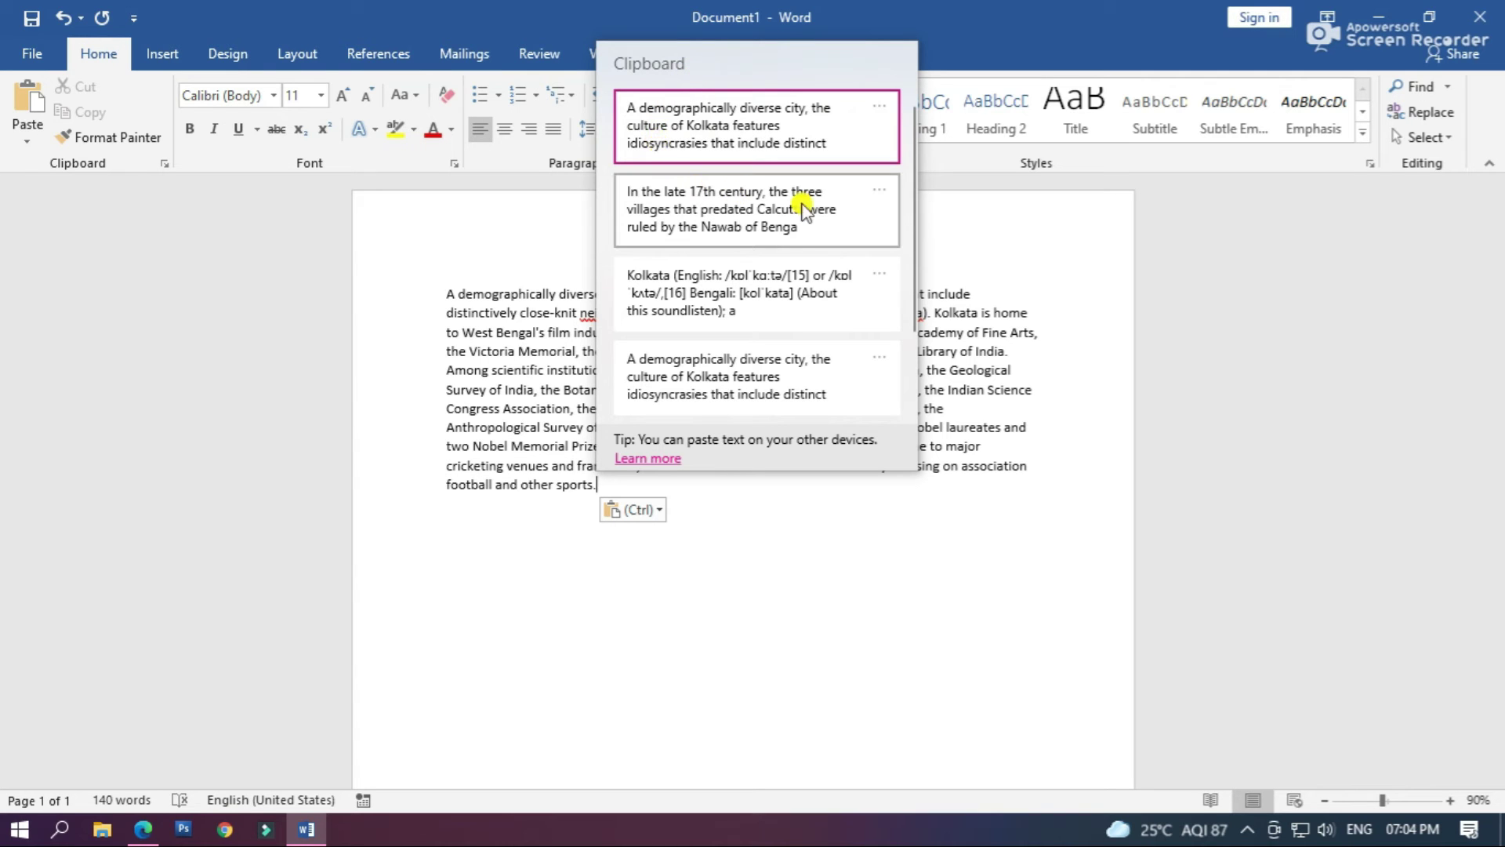
pyautogui.moveTo(913, 199)
pyautogui.mouseDown()
pyautogui.moveTo(903, 283)
pyautogui.moveTo(902, 174)
pyautogui.mouseUp()
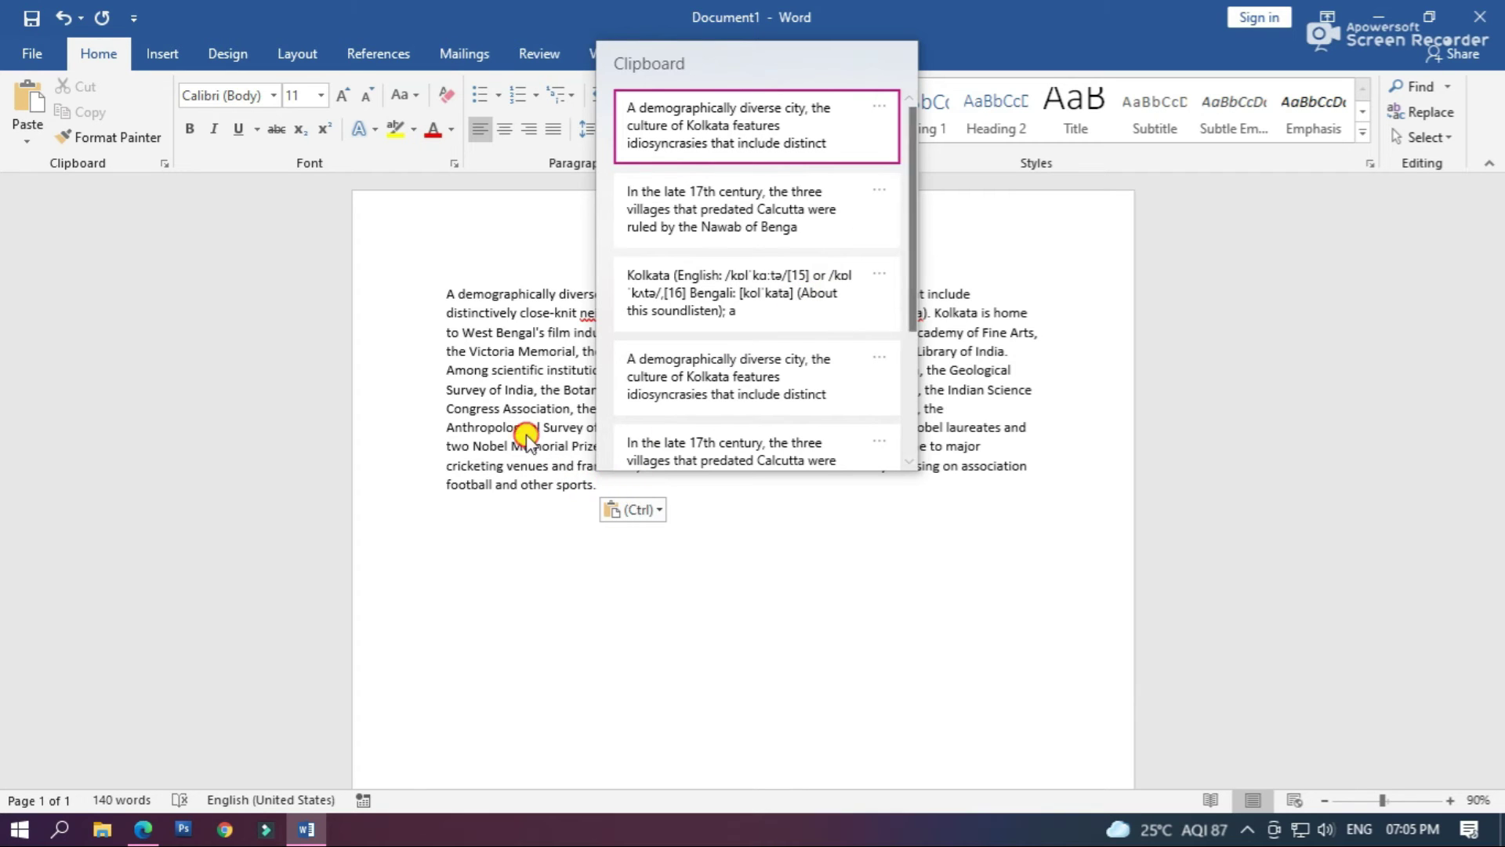
# - Close the clipboard history and delete the whole pasted paragraph from the document
pyautogui.click(446, 296)
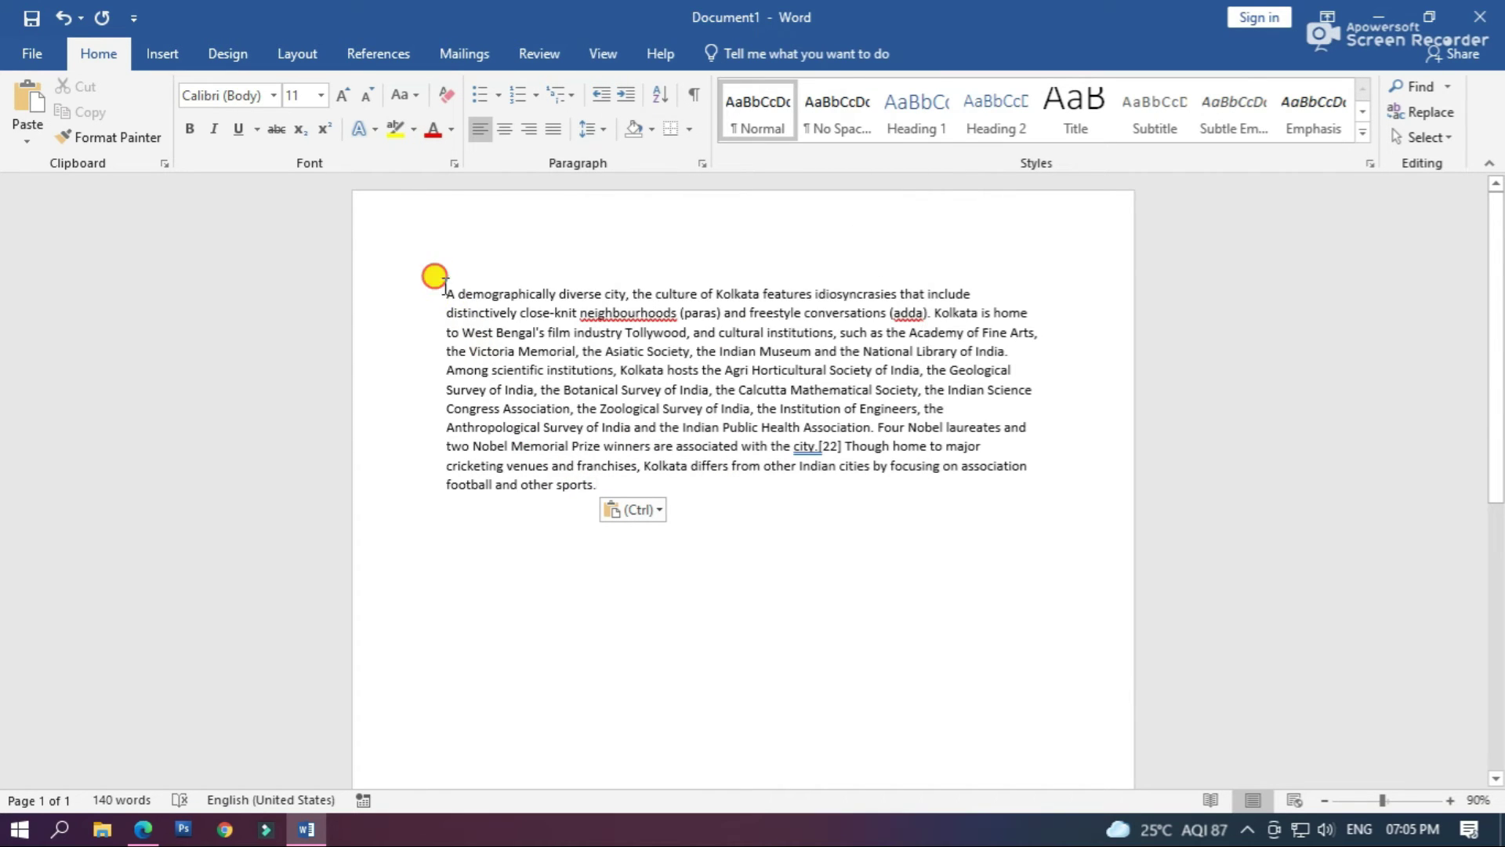
pyautogui.moveTo(430, 276); pyautogui.dragTo(602, 487)
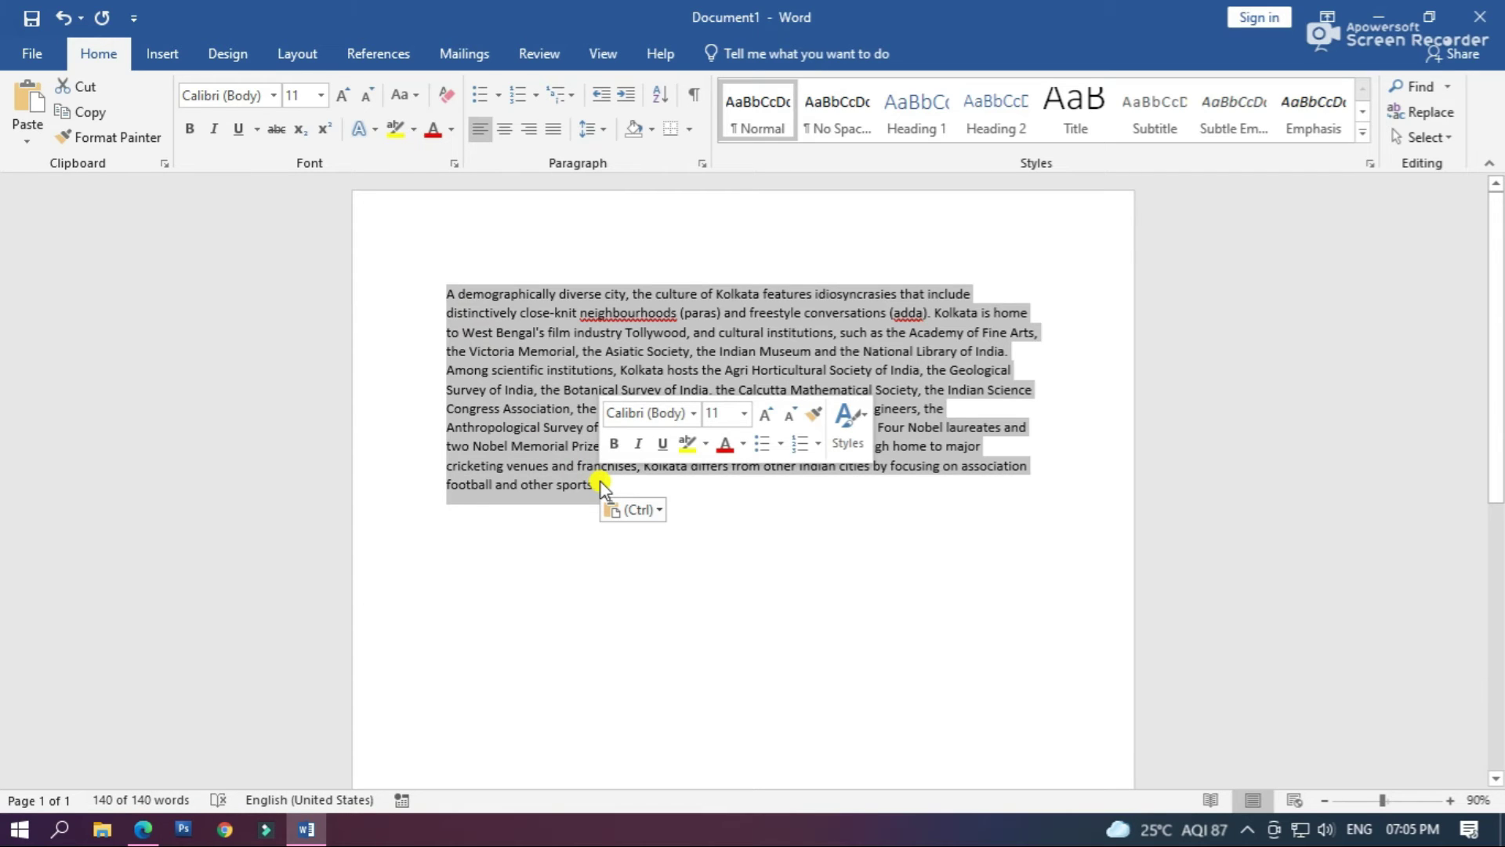
pyautogui.press('Delete')
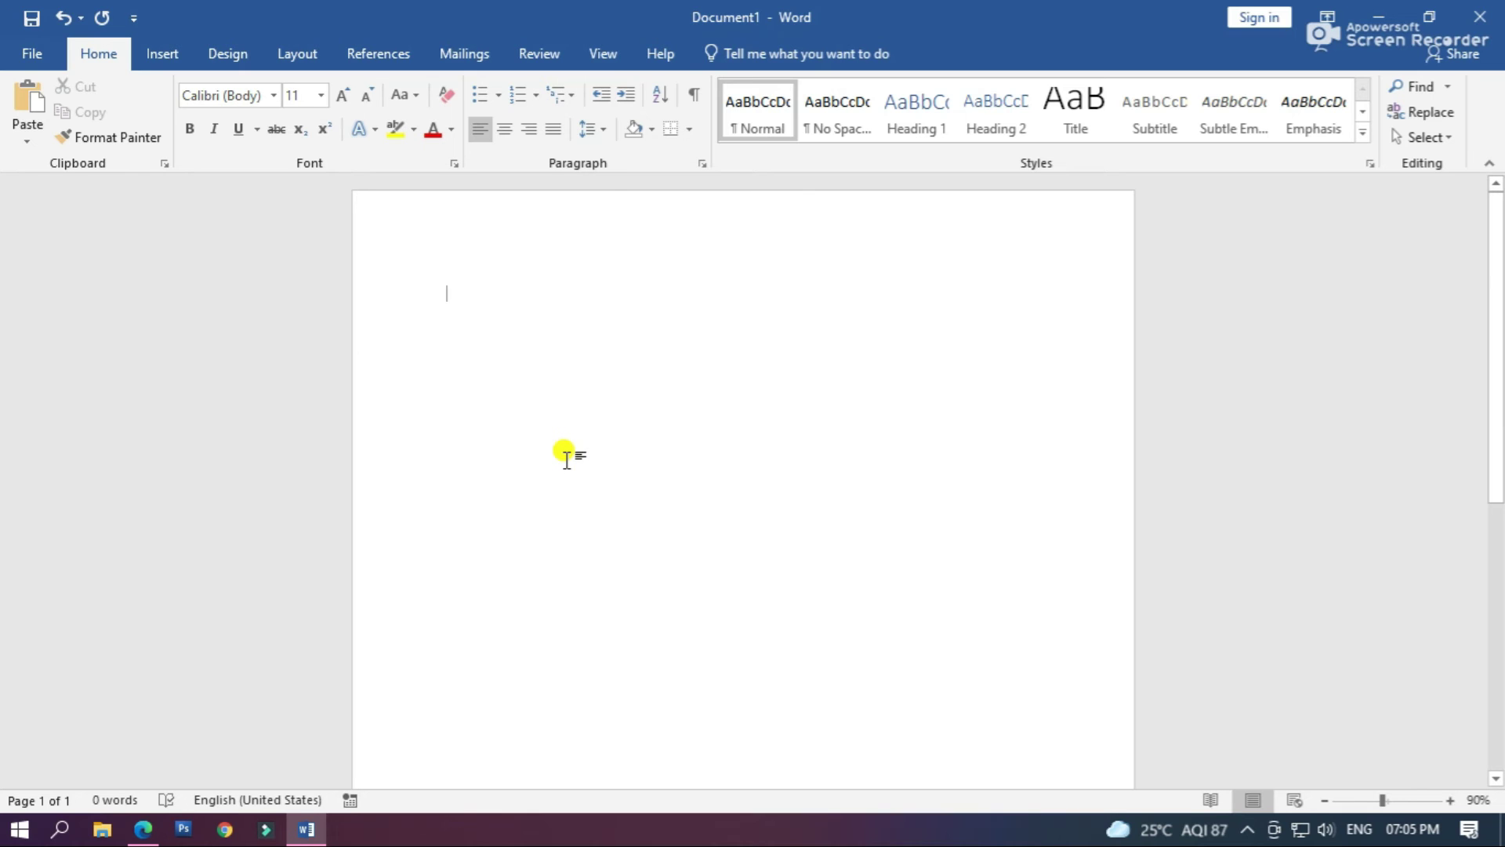
# - Paste the "Kolkata" opening paragraph from the clipboard history and start a new paragraph below it
pyautogui.press('super+v')
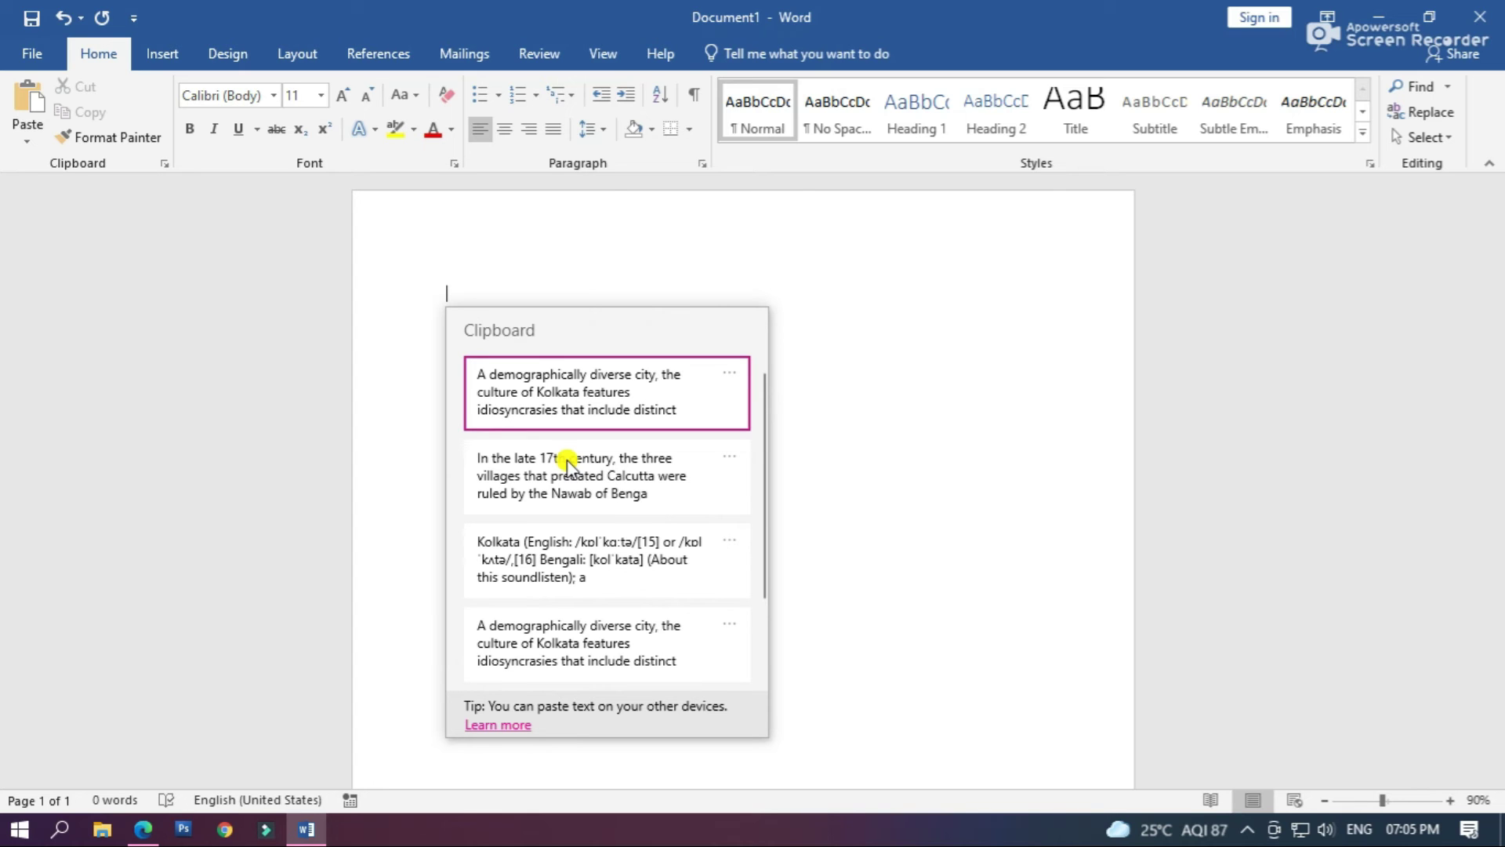
pyautogui.click(558, 558)
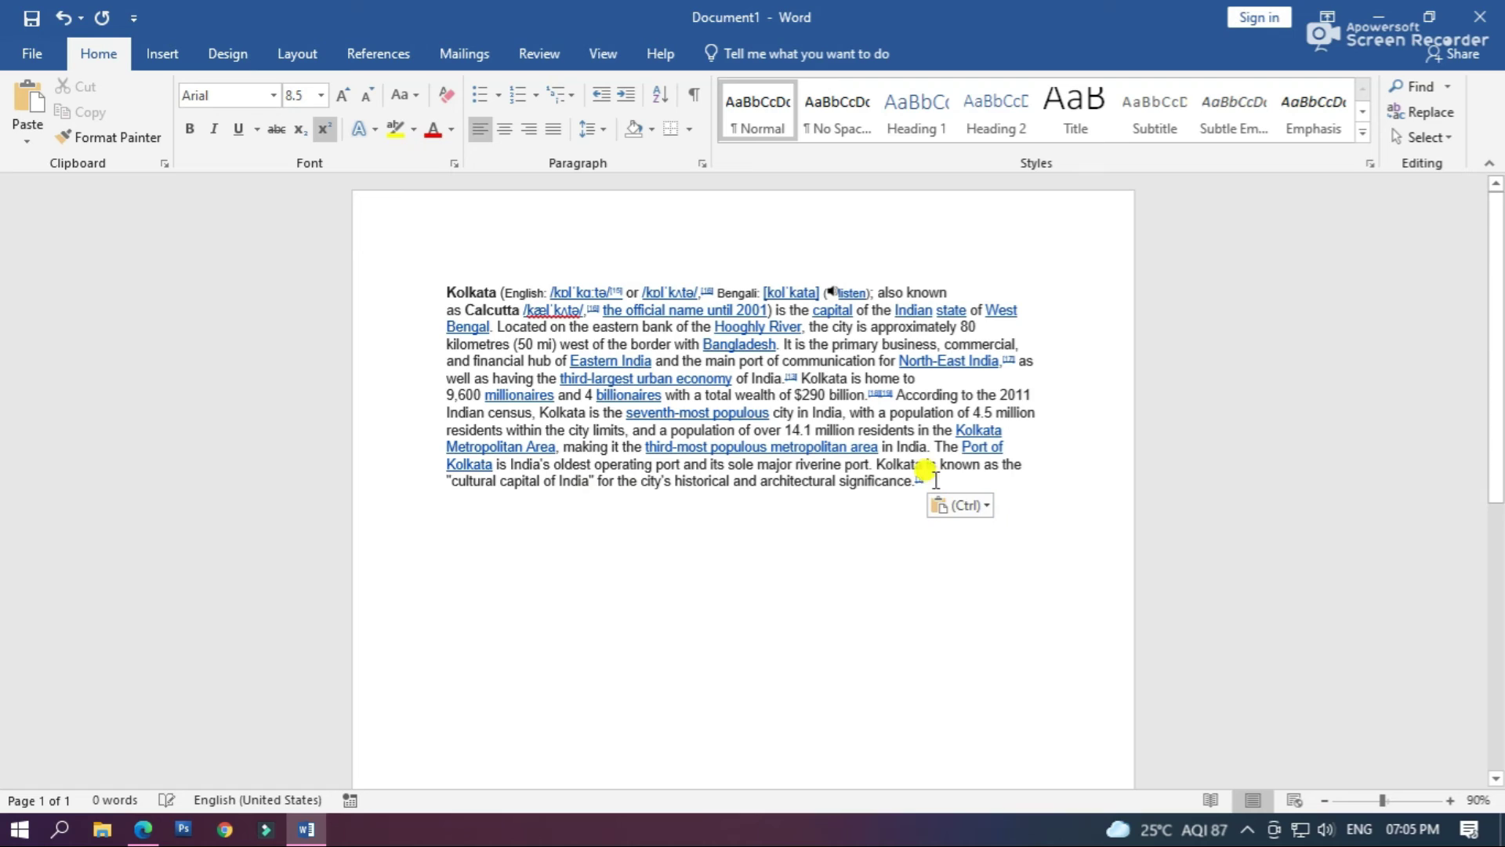
pyautogui.press('Return')
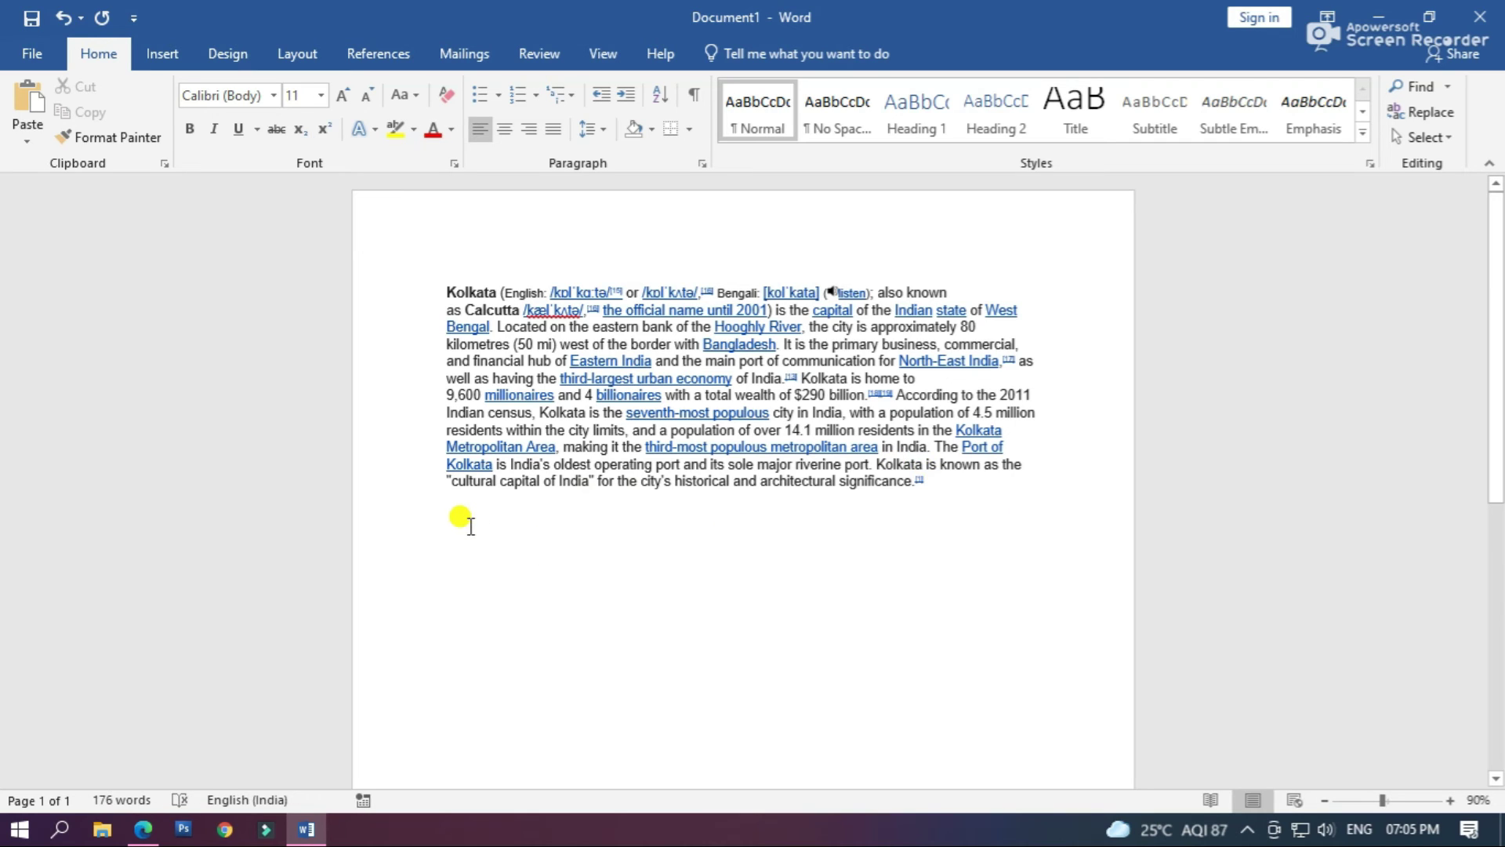
# - Paste the "In the late 17th century" entry from the clipboard history and start another paragraph below it
pyautogui.press('super+v')
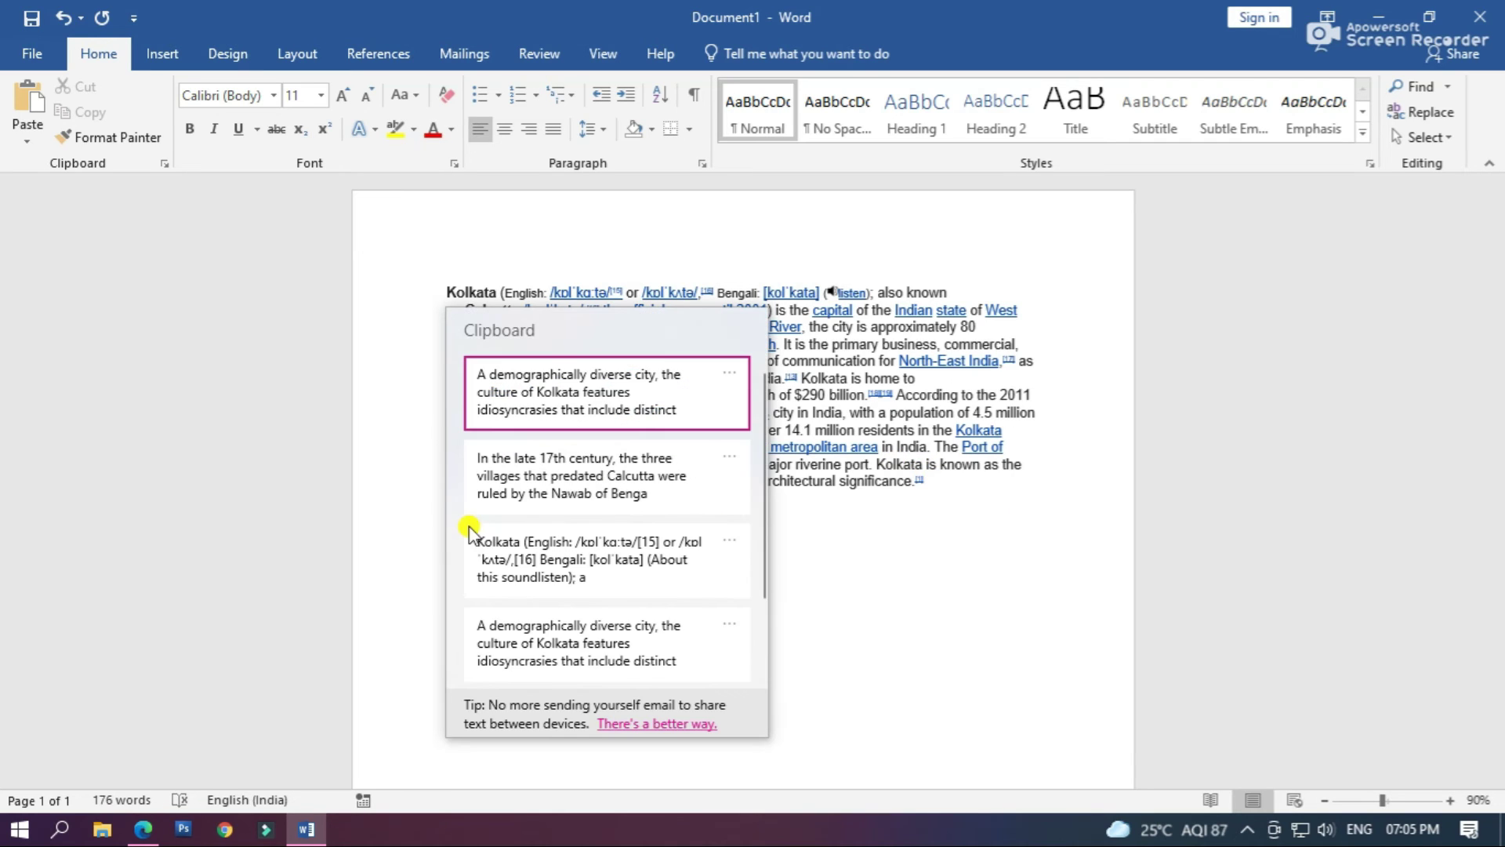
pyautogui.click(616, 492)
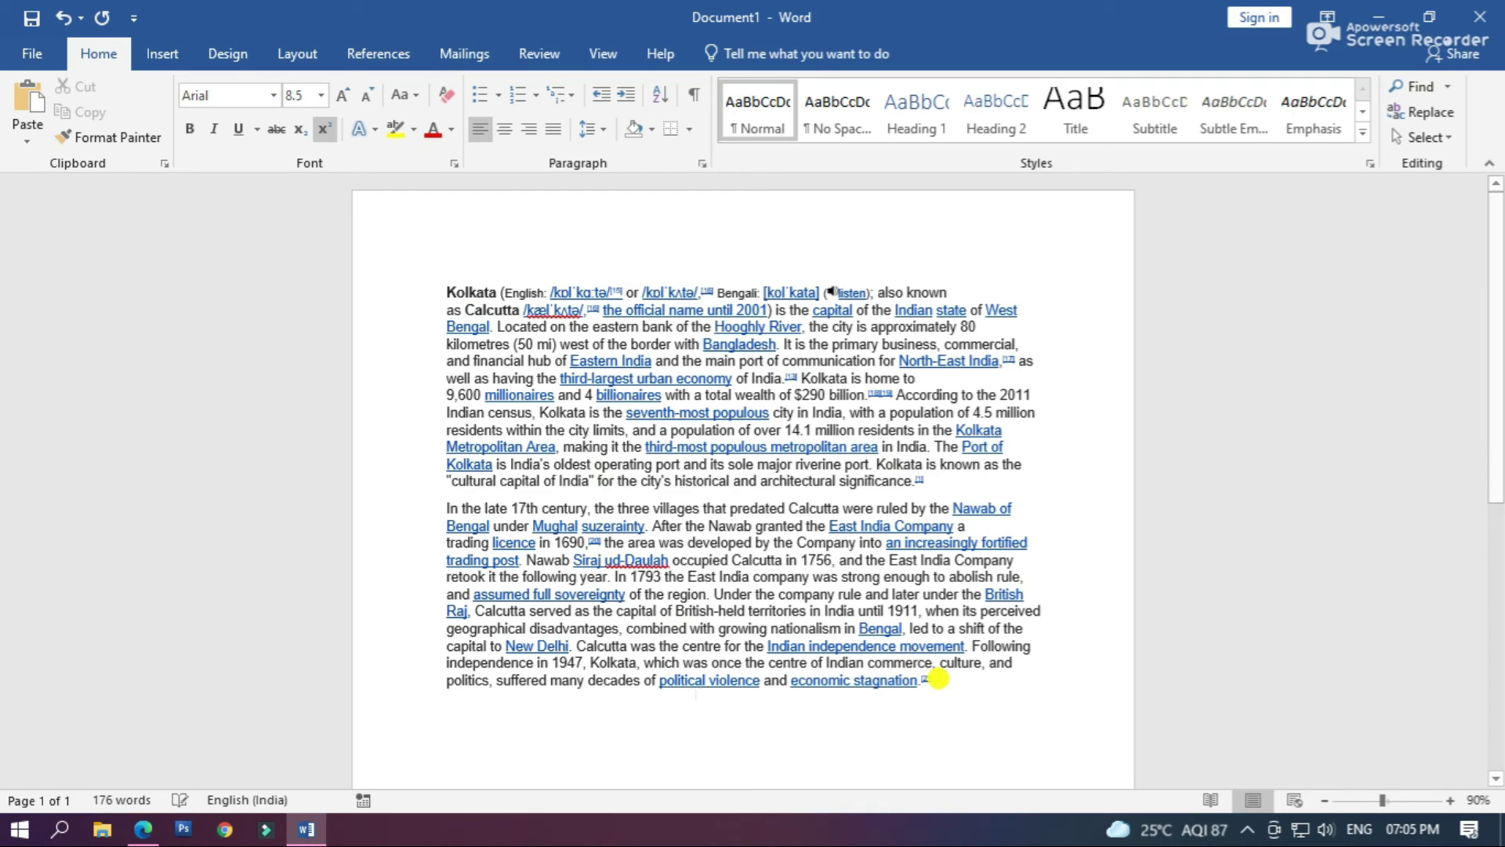
pyautogui.press('Return')
# - Paste the "A demographically diverse city" entry from the clipboard history as the third paragraph and review the page
pyautogui.press('super+v')
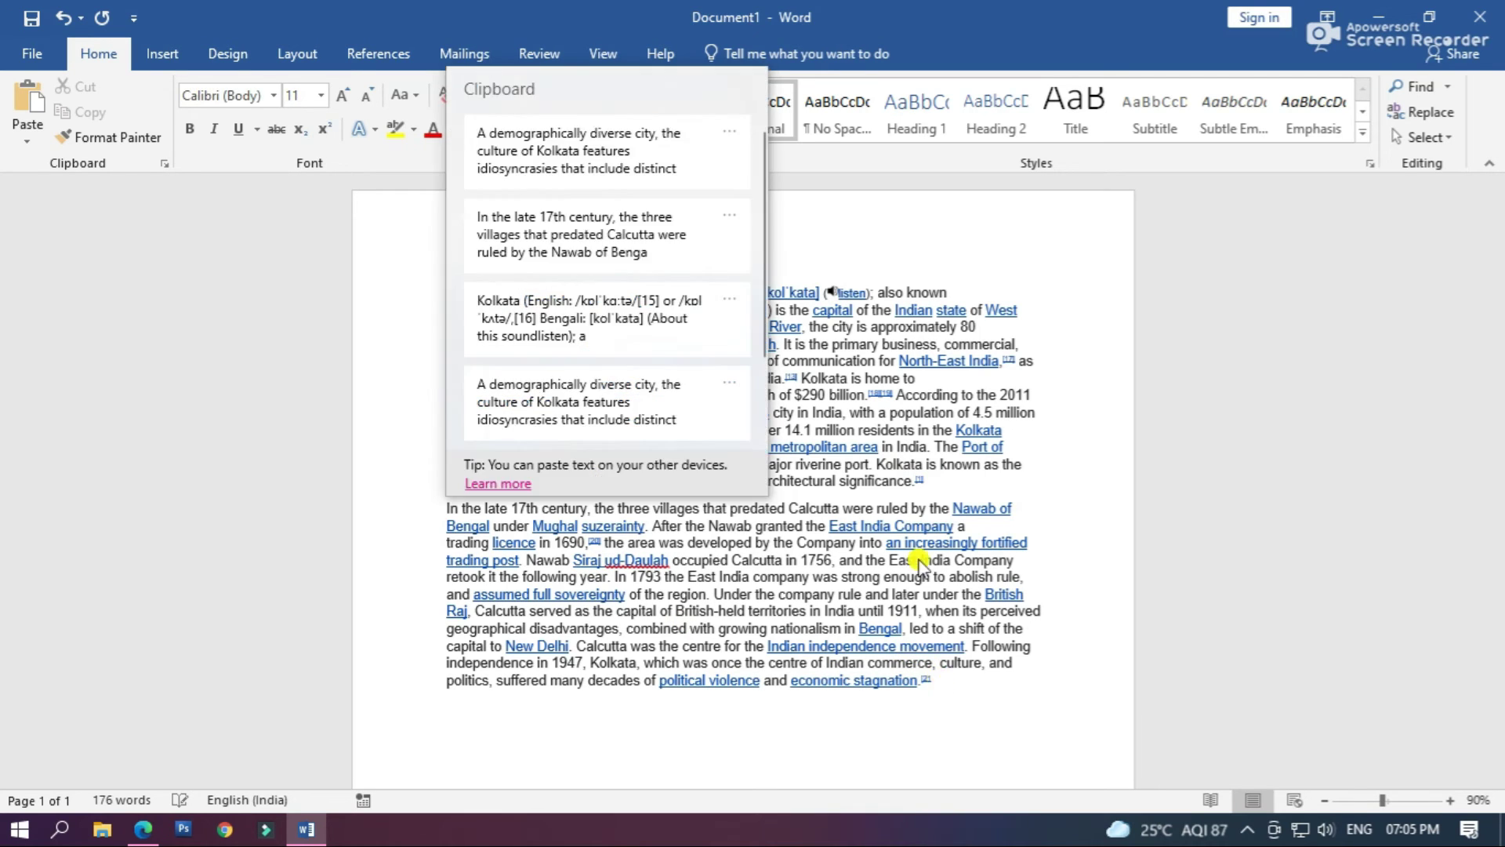
pyautogui.click(617, 398)
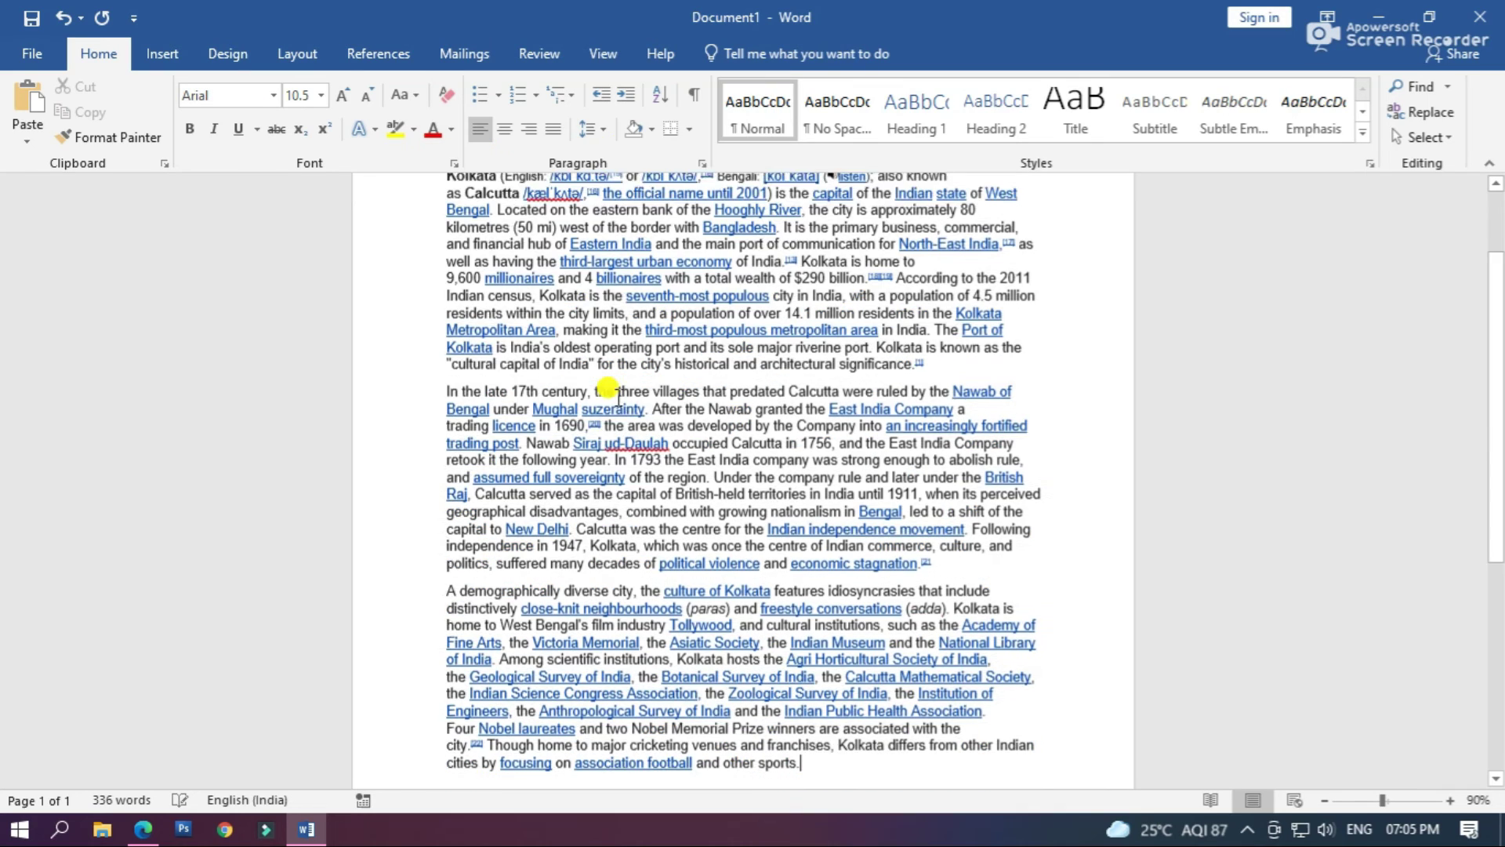
pyautogui.moveTo(1499, 381)
pyautogui.mouseDown()
pyautogui.moveTo(1487, 455)
pyautogui.moveTo(1495, 388)
pyautogui.mouseUp()
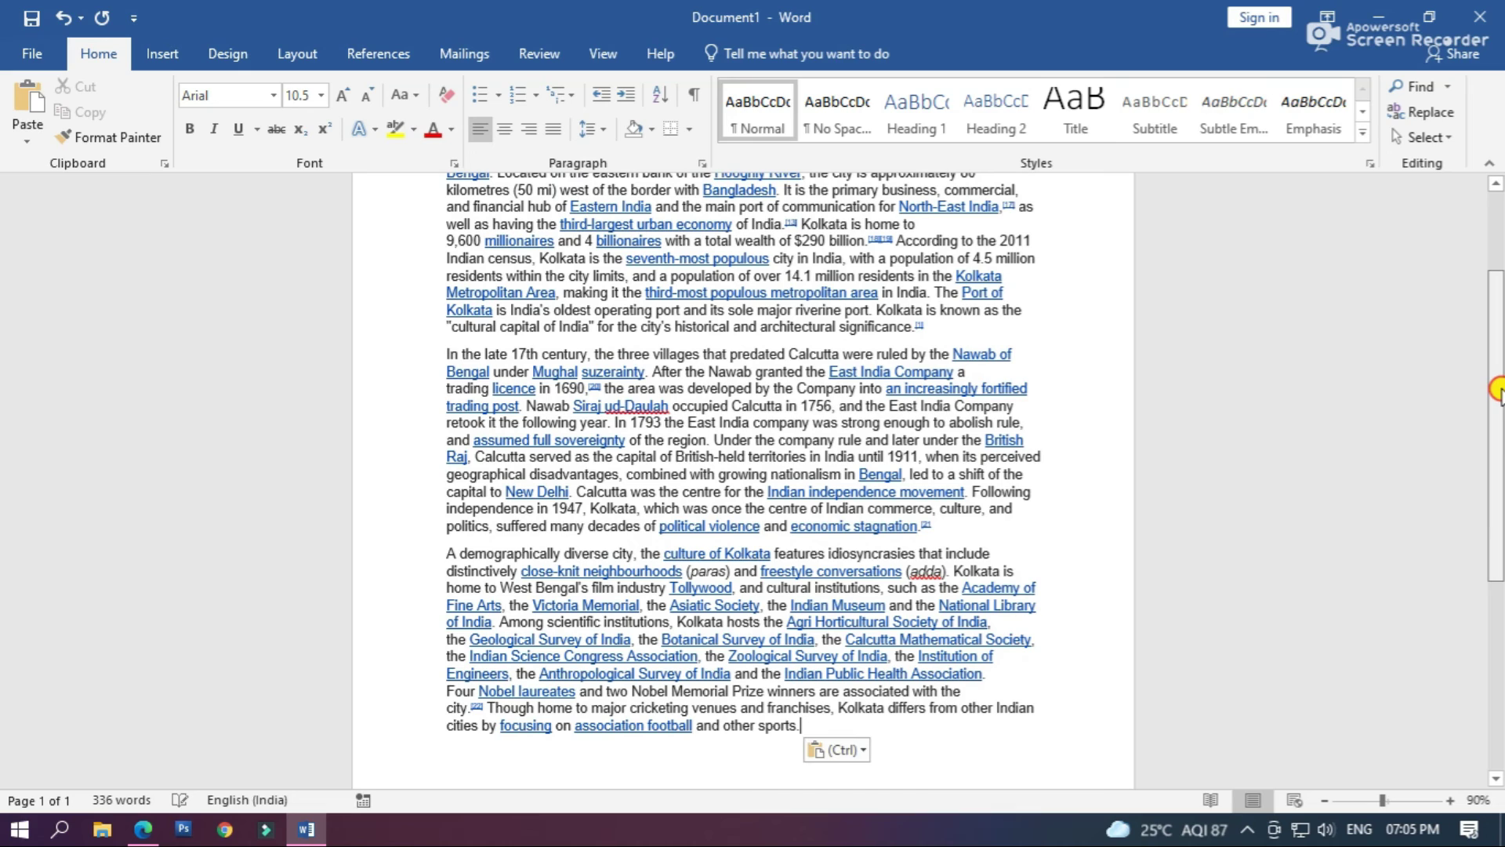